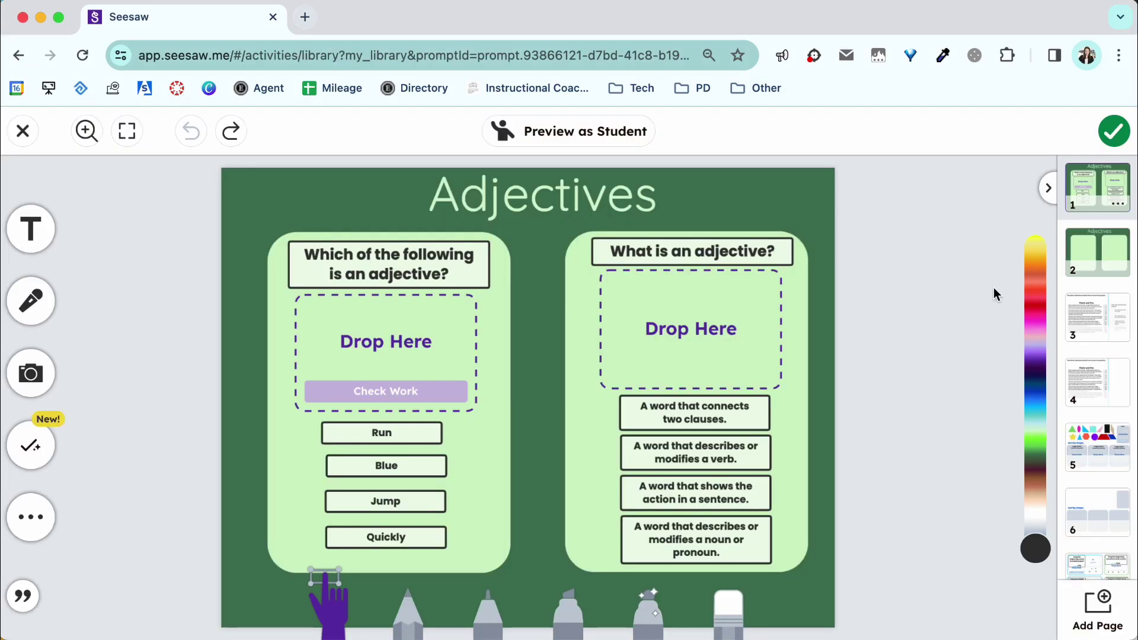
Preview the first page as a student, trying answer tiles in both Adjectives drop zones, and exit the preview.
click(612, 142)
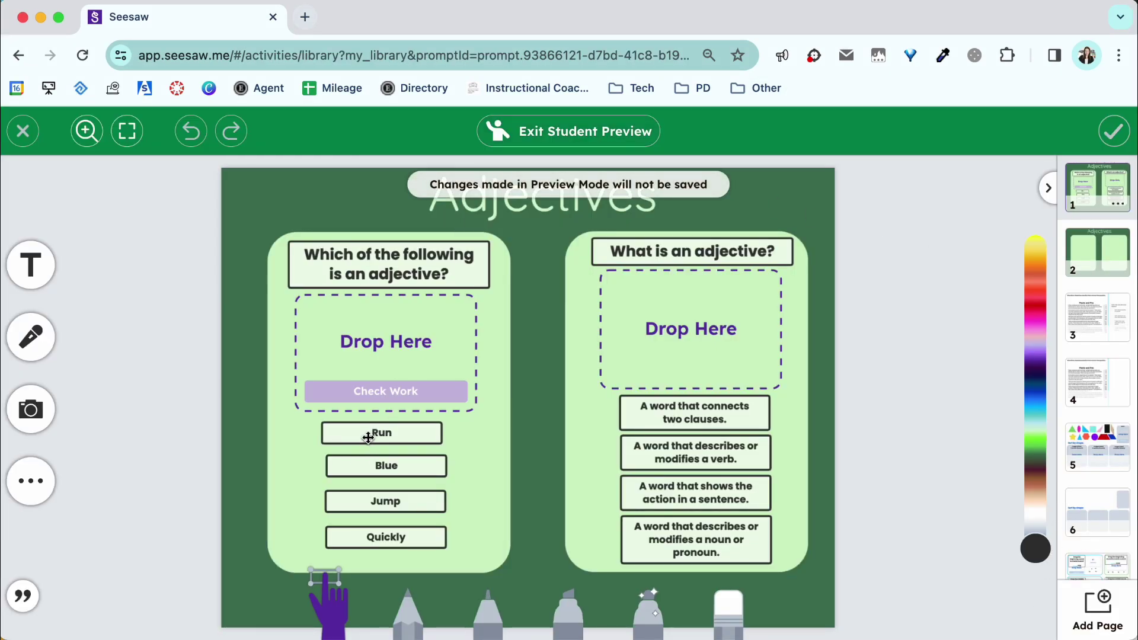
drag(368, 437, 397, 335)
click(385, 391)
click(402, 393)
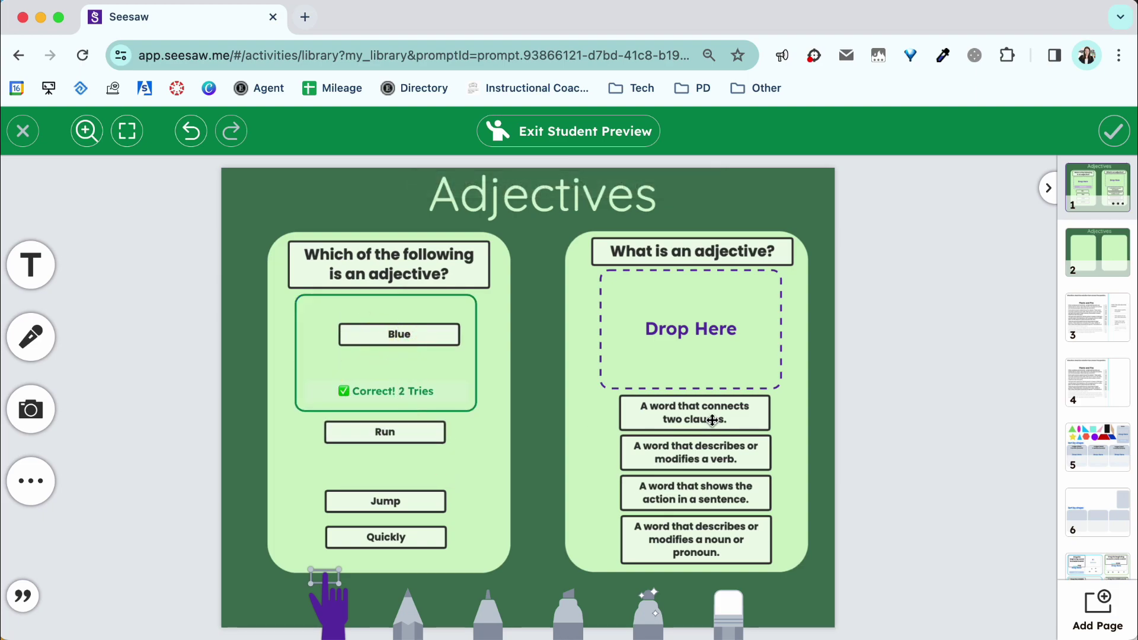
drag(723, 420, 723, 343)
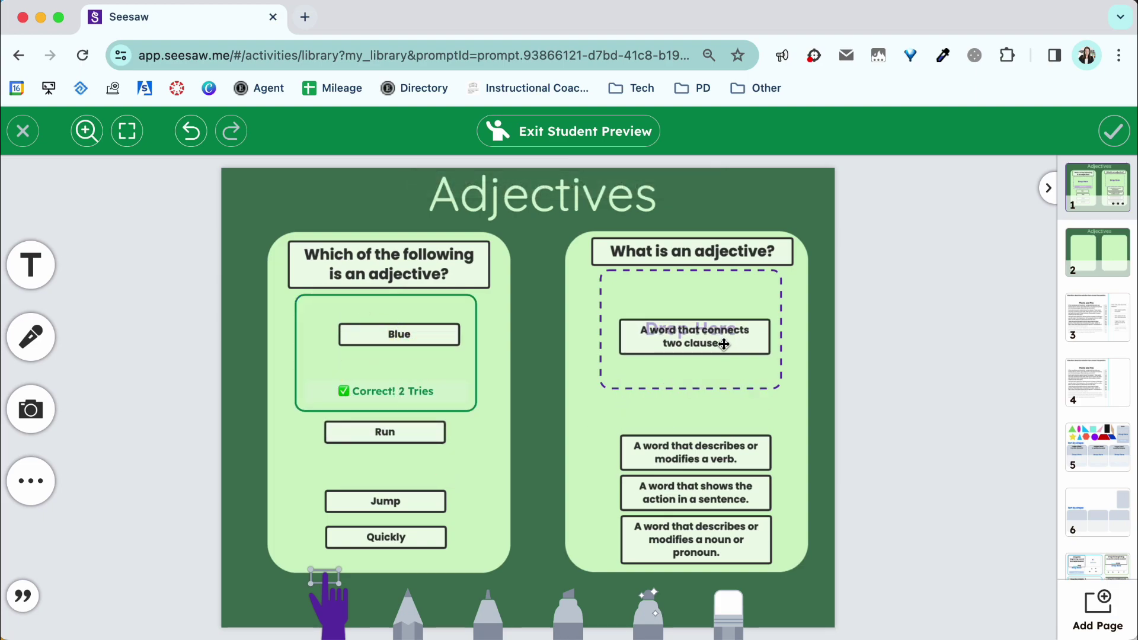
click(591, 142)
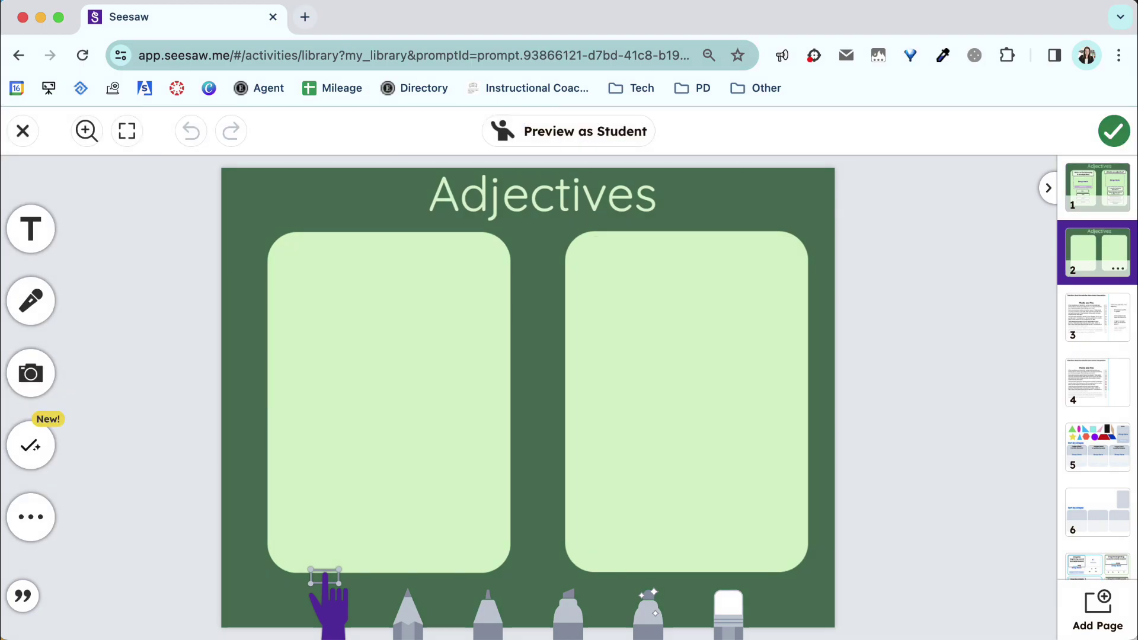
Start a multiple-choice question in Practice Mode on page 2 asking "Which of the following is an adjective?".
click(31, 445)
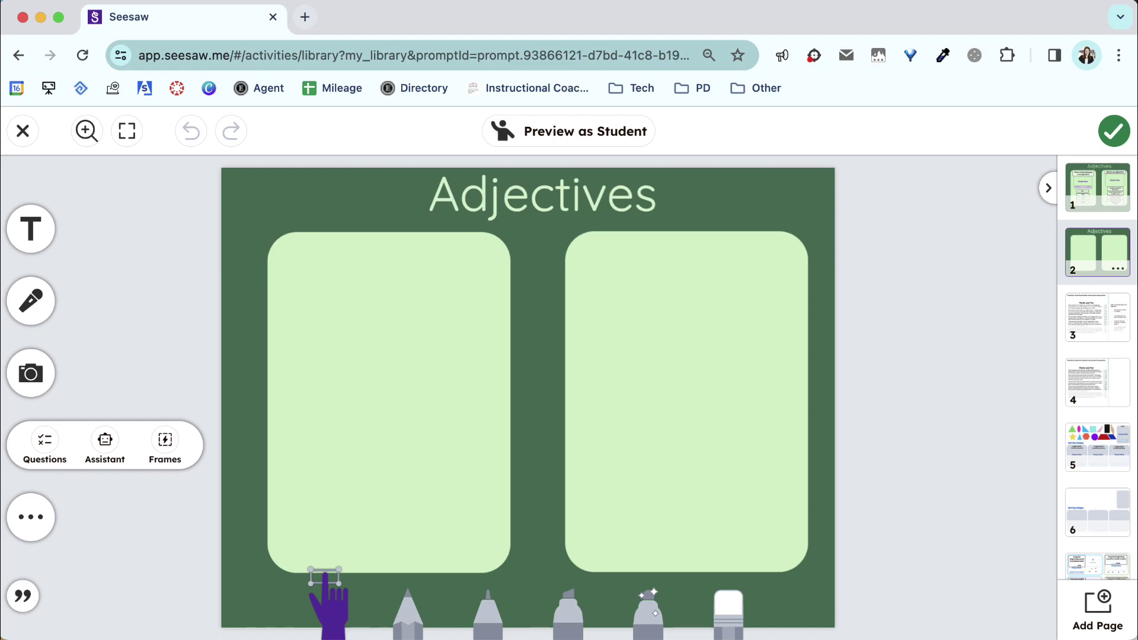
click(45, 446)
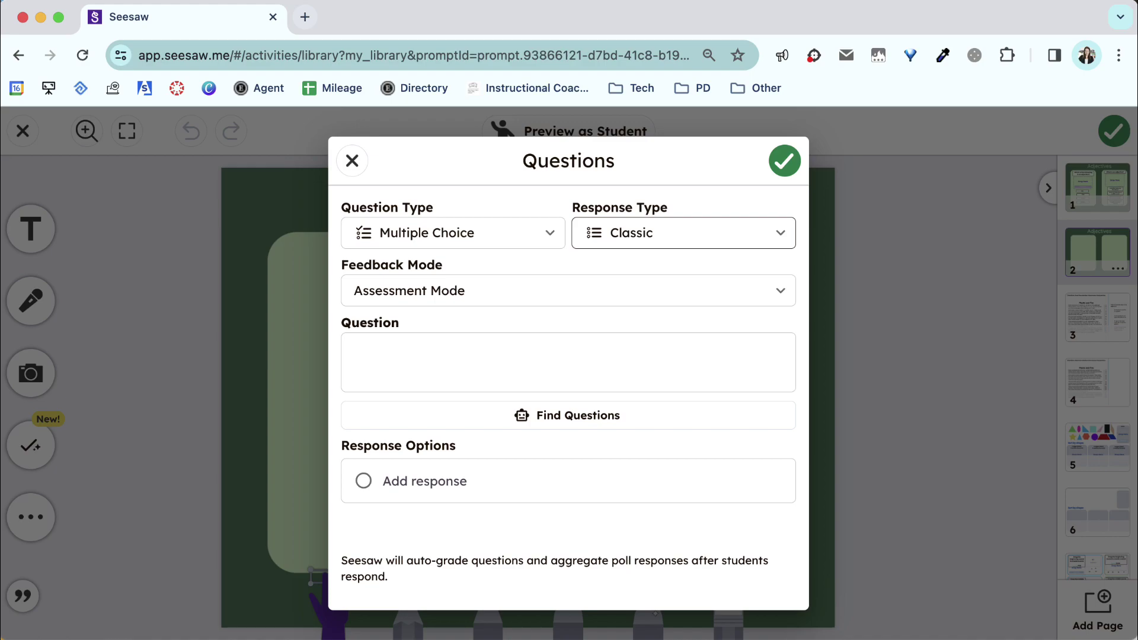
click(452, 233)
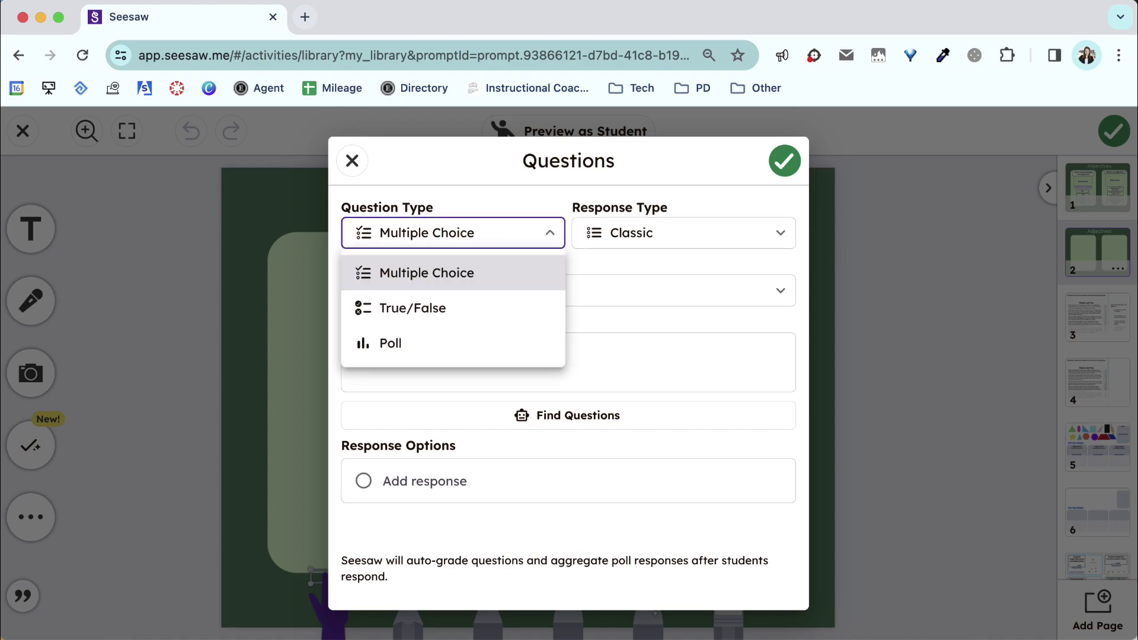
click(594, 232)
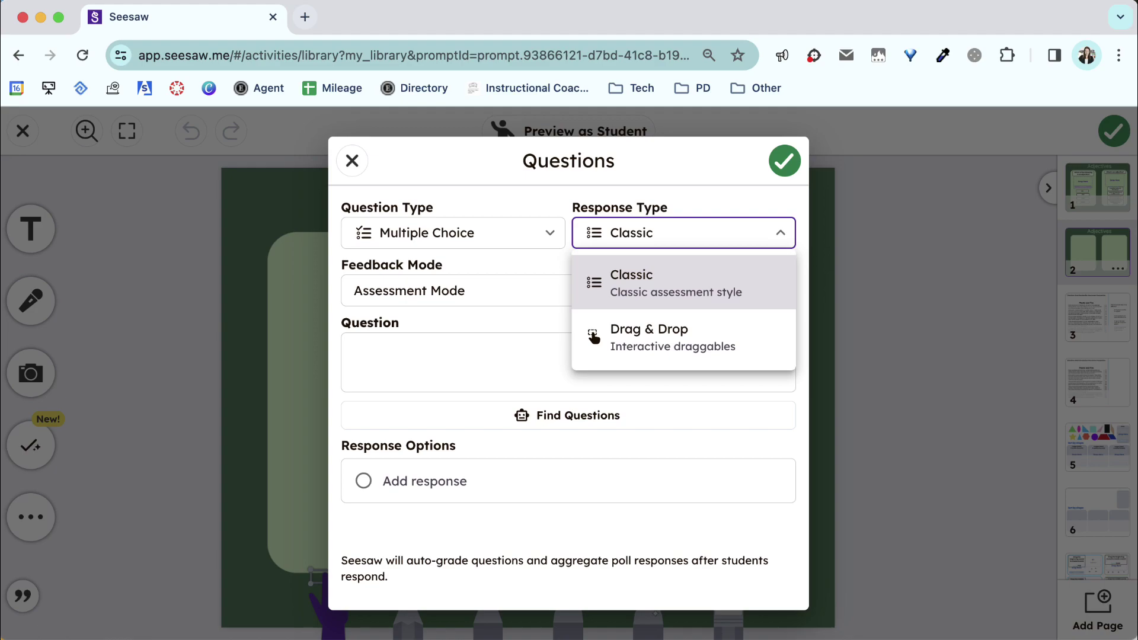
click(452, 291)
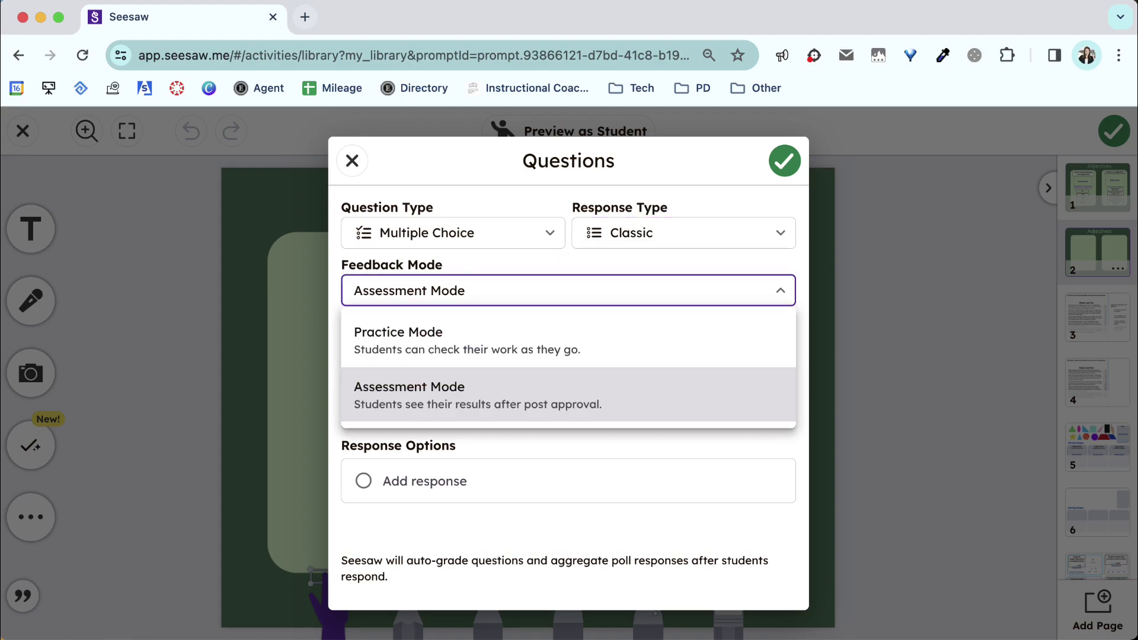
click(399, 341)
click(684, 355)
text(Which of the following is an adjective?)
Add the response options "run", "blue", "jump" and "quickly", and mark "blue" as the correct answer.
click(441, 481)
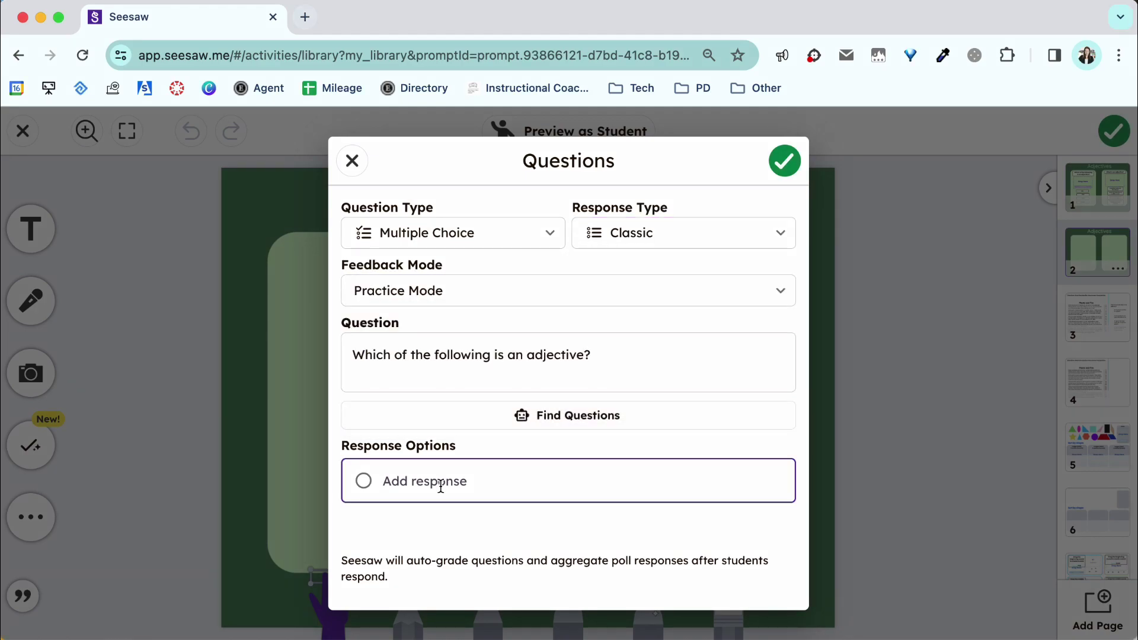
text(run)
click(438, 528)
text(blue)
click(429, 576)
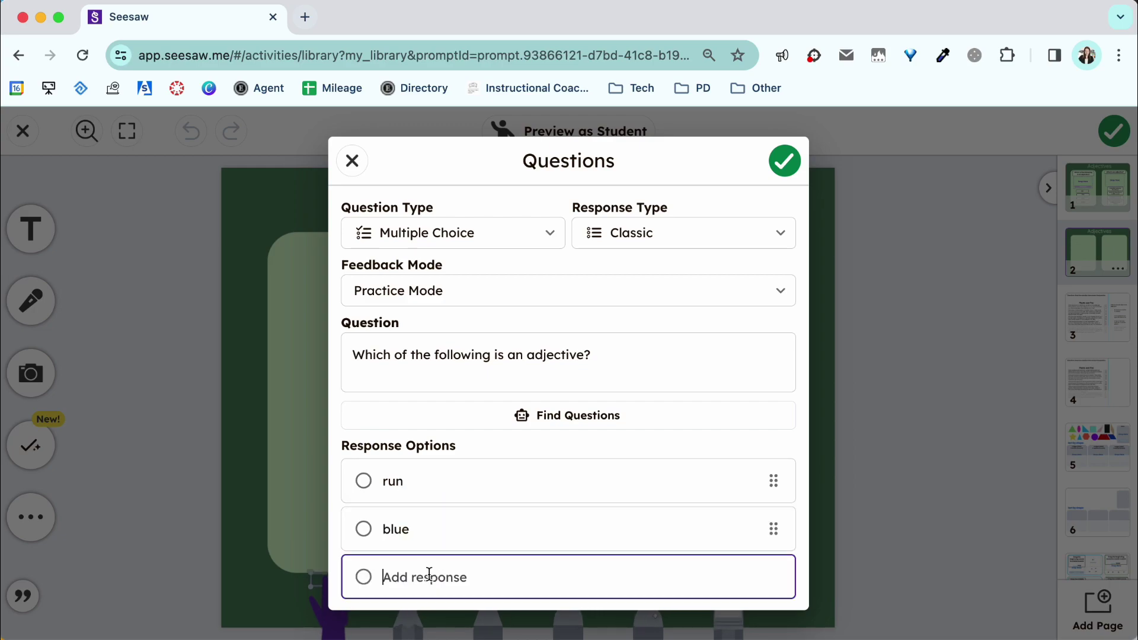
text(jump)
scroll(432, 551, down, 2)
click(437, 508)
text(qu)
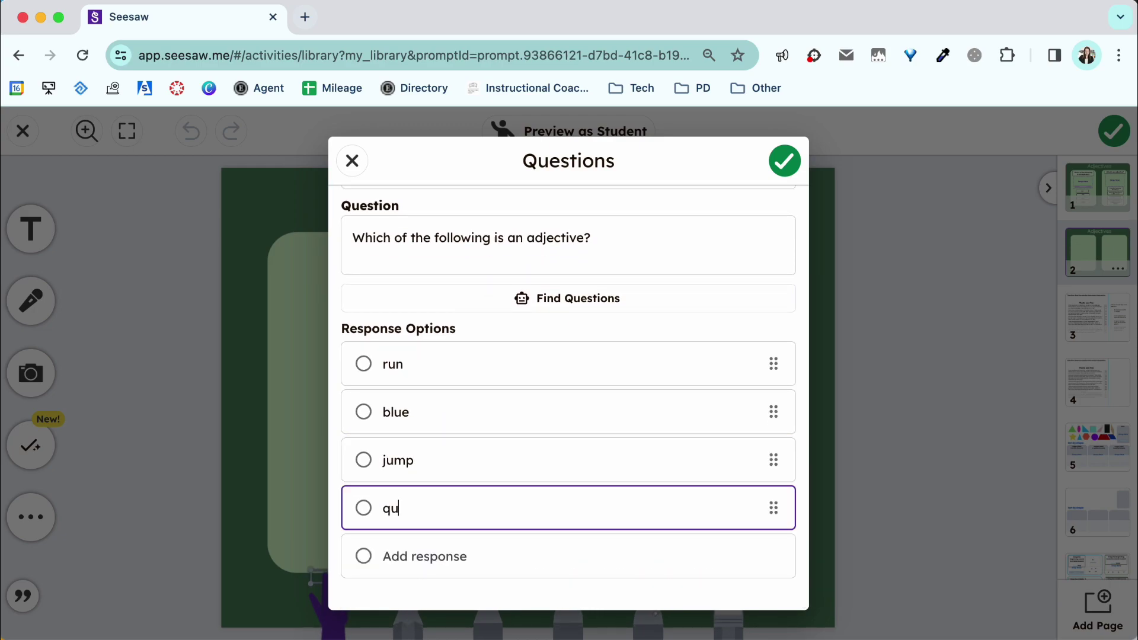
text(ickly)
scroll(462, 495, up, 1)
click(363, 429)
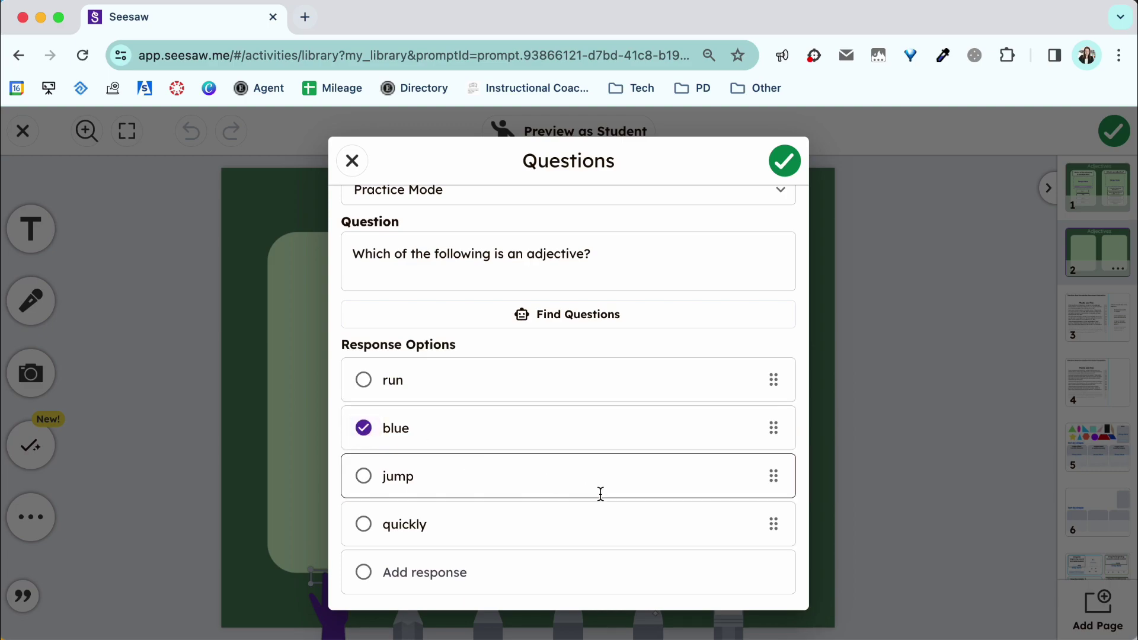
Set the question's response type to Drag & Drop and insert it on the page.
scroll(600, 496, down, 2)
scroll(600, 496, up, 3)
click(740, 233)
click(752, 329)
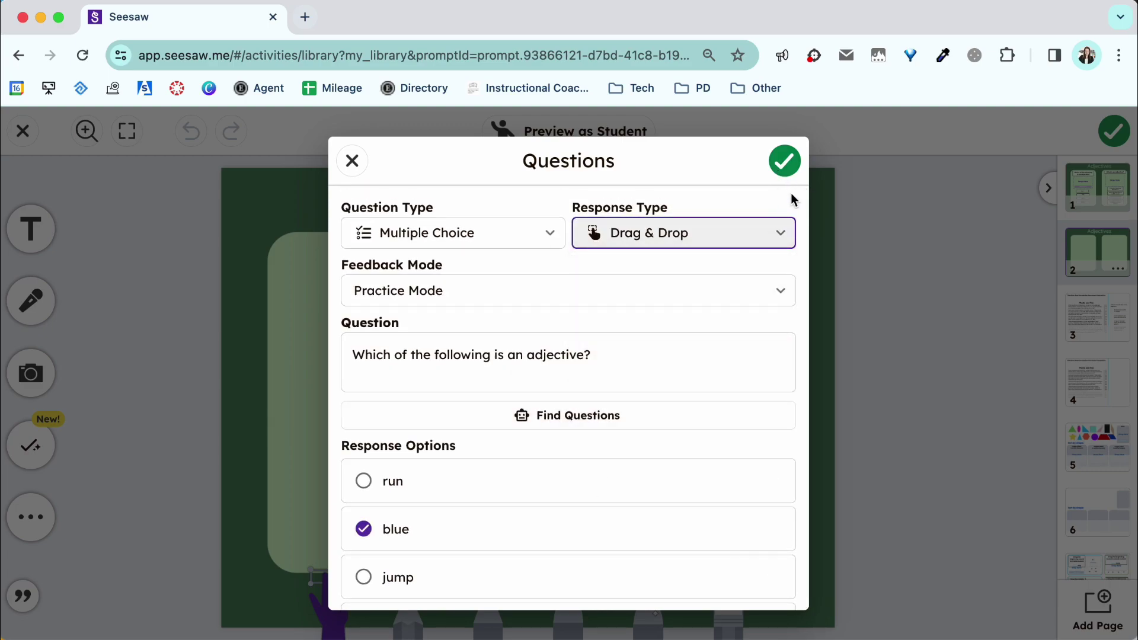
click(784, 161)
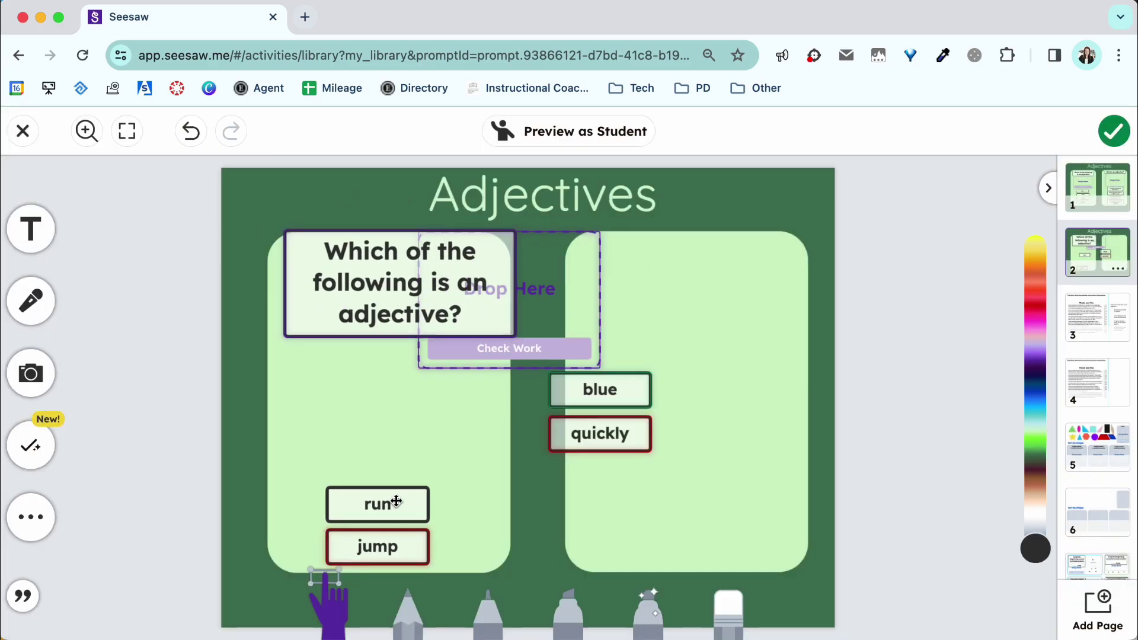
Arrange the drop zone and the four answer tiles in a column below the question inside the first green box.
drag(554, 320, 391, 371)
drag(357, 424, 363, 421)
drag(367, 462, 376, 461)
drag(367, 504, 377, 505)
drag(354, 546, 363, 546)
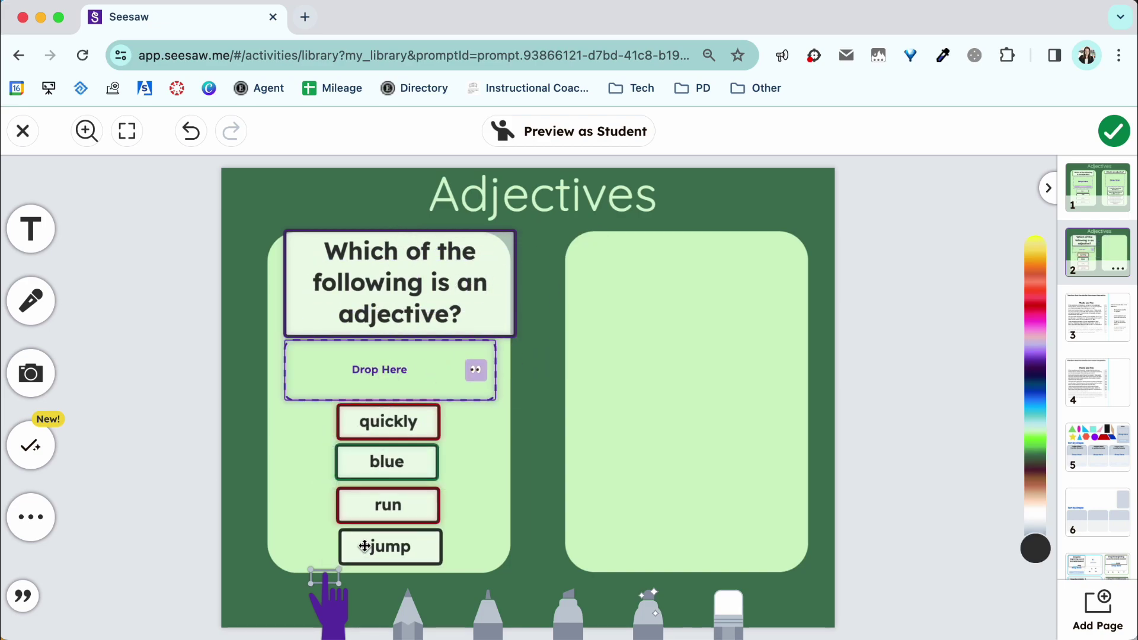
Shrink the question text box and stretch the drop zone's upper edge so it fills the space below the question.
drag(514, 335, 513, 283)
click(404, 361)
drag(403, 340, 403, 301)
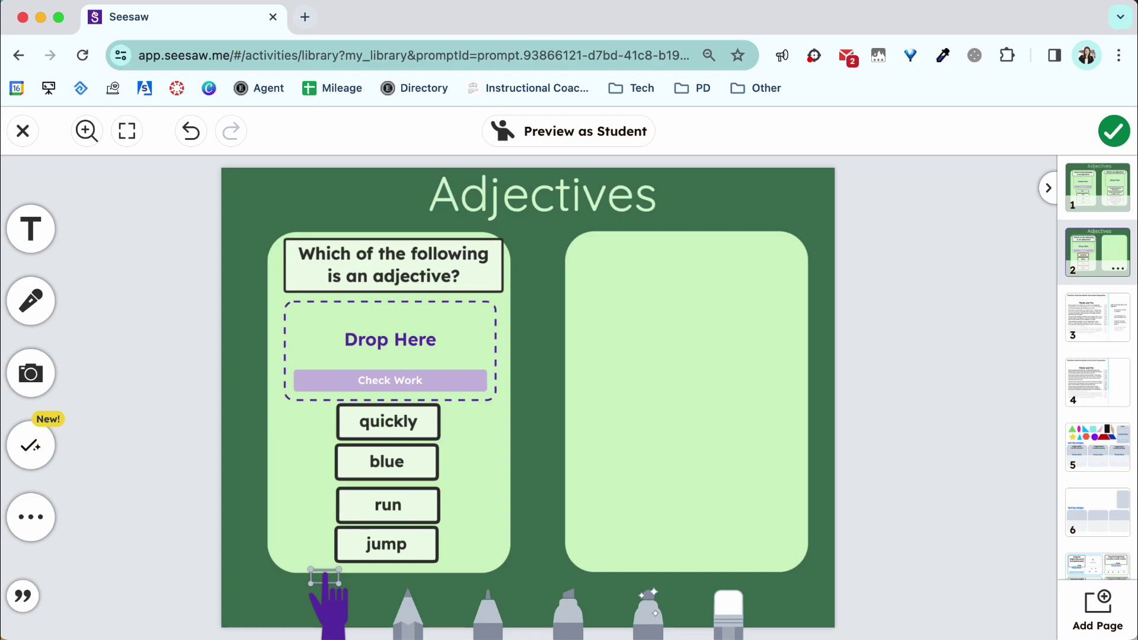
Start another Drag & Drop multiple-choice question in Assessment Mode asking "What is an adjective?".
click(46, 453)
click(56, 449)
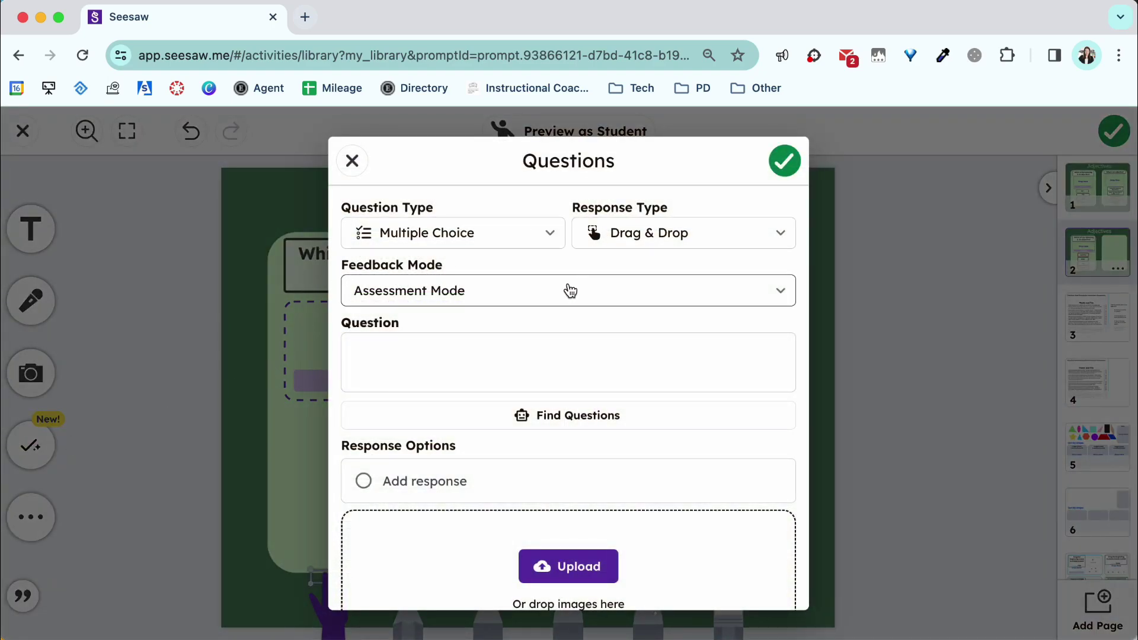
click(569, 348)
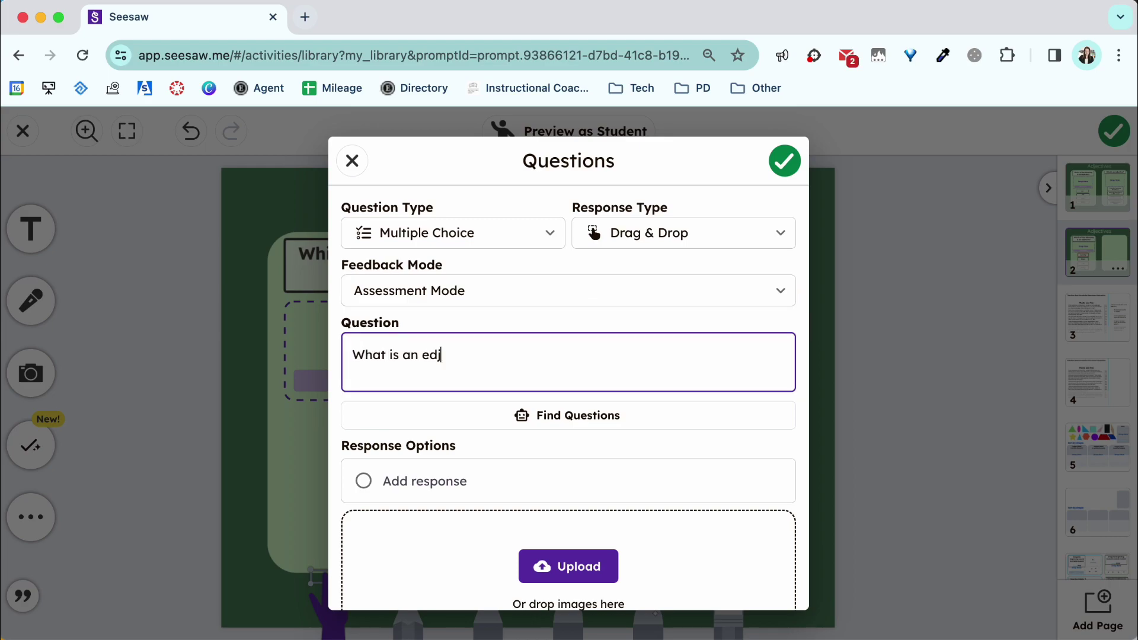
scroll(415, 386, down, 2)
Add the response options "A word that connects two clauses" and "A word that describes or modifies a verb".
click(385, 358)
text(A word that connects two clauses)
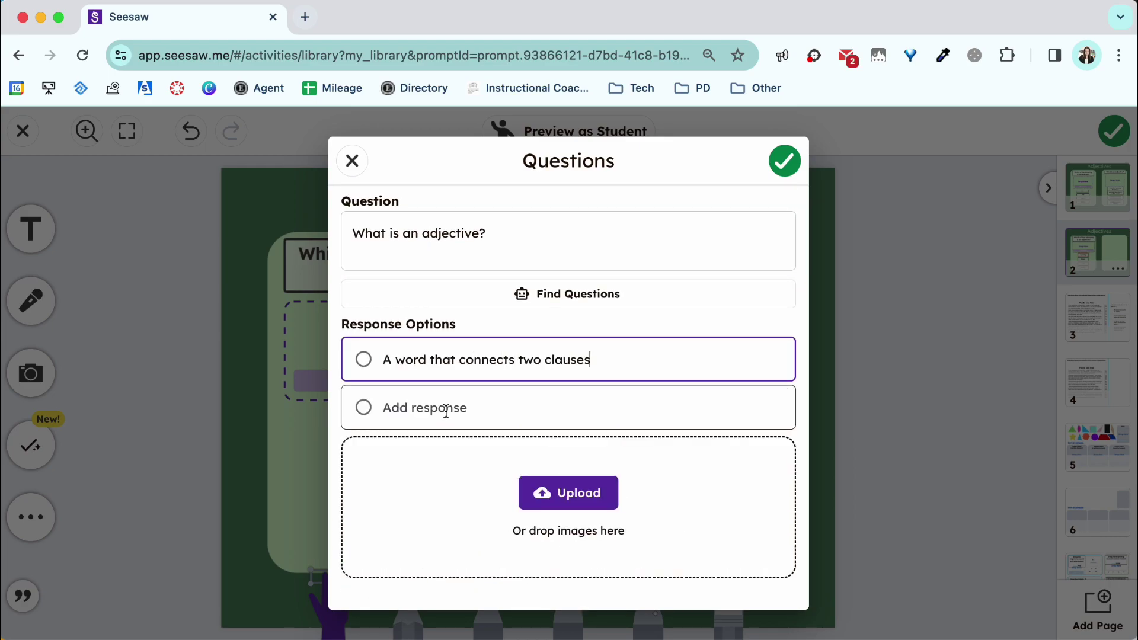
click(444, 407)
text(A word that describes or modifies a verb)
Add responses "A word that shows action in a sentence" and "A word that describes or modifies a noun or pronoun" and insert the question.
click(444, 455)
text(A word that show)
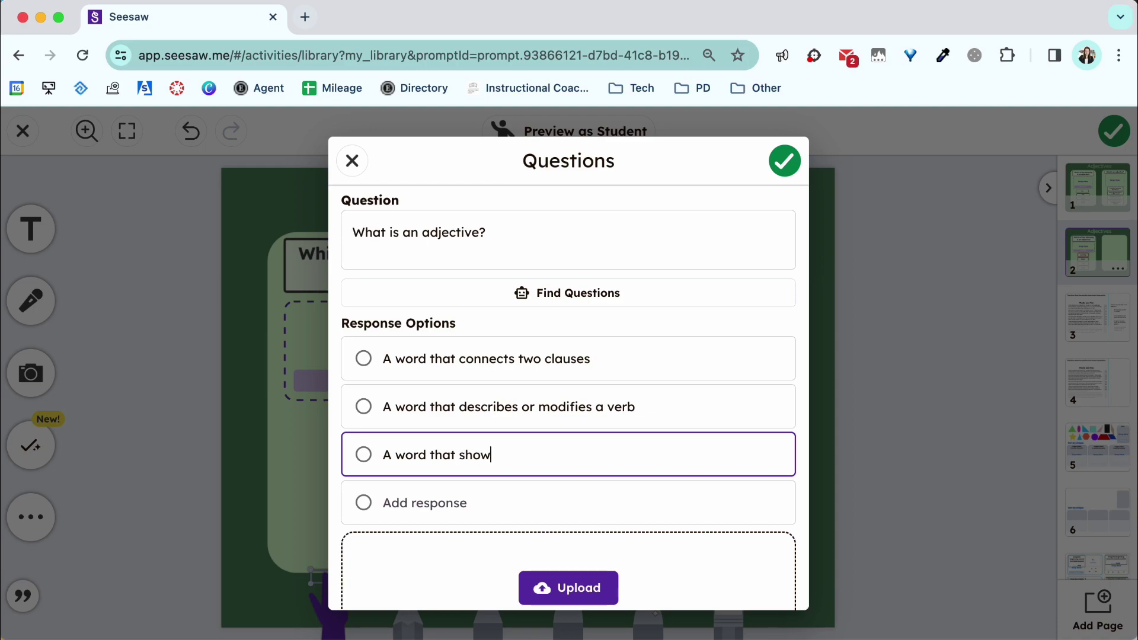
text(s action in a sentenc)
key(BackSpace)
text(ntence)
key(Return)
text(A word that describes)
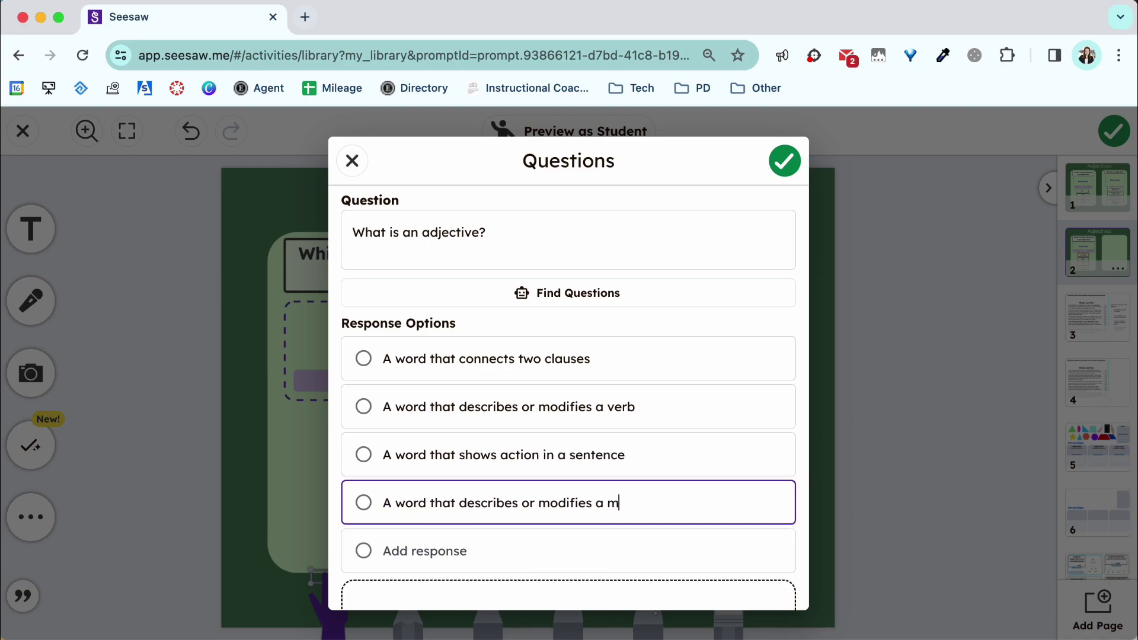
text( or modifies a noun or pronoun)
scroll(780, 195, up, 5)
click(784, 160)
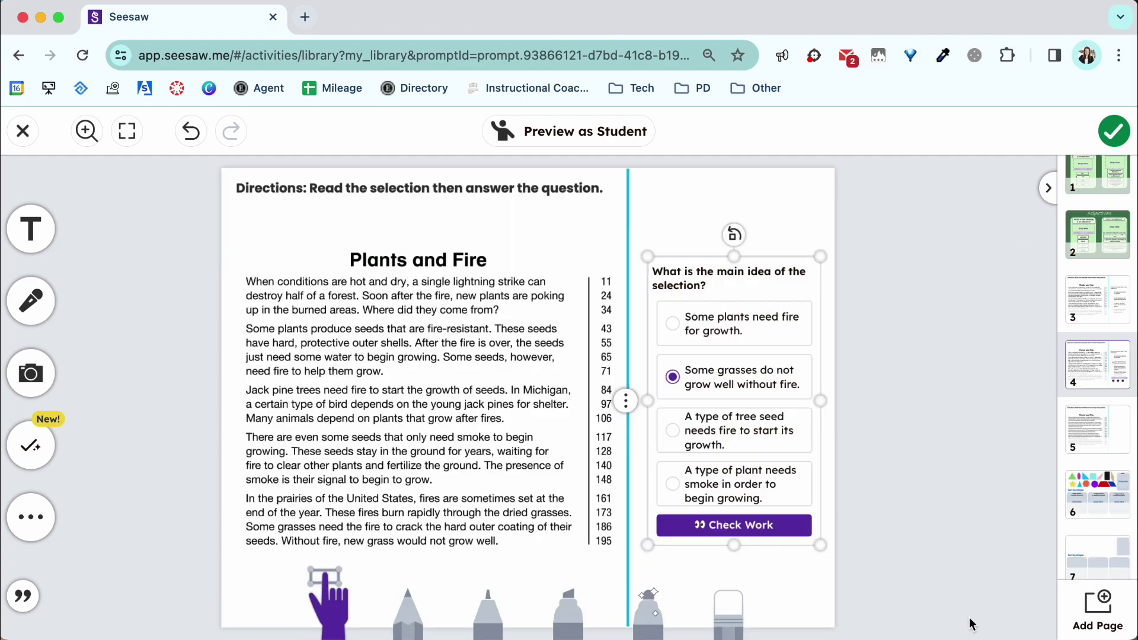
Preview the Plants and Fire page as a student and check each answer to the main-idea question, ending with "Some plants need fire for growth.".
click(624, 131)
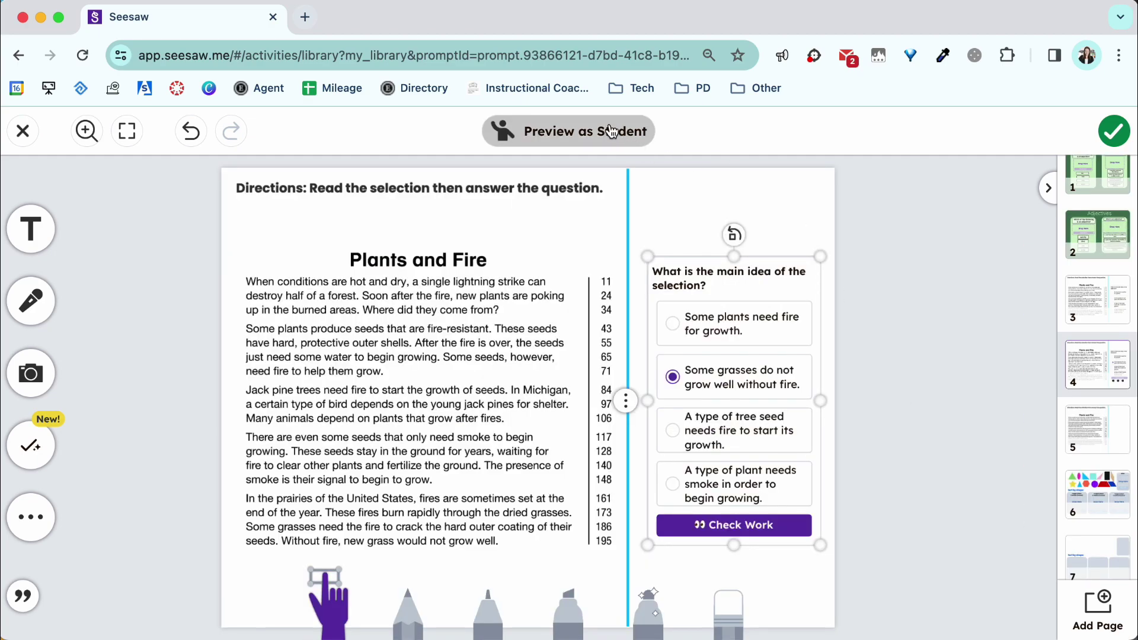
click(791, 334)
click(741, 525)
click(741, 383)
click(748, 524)
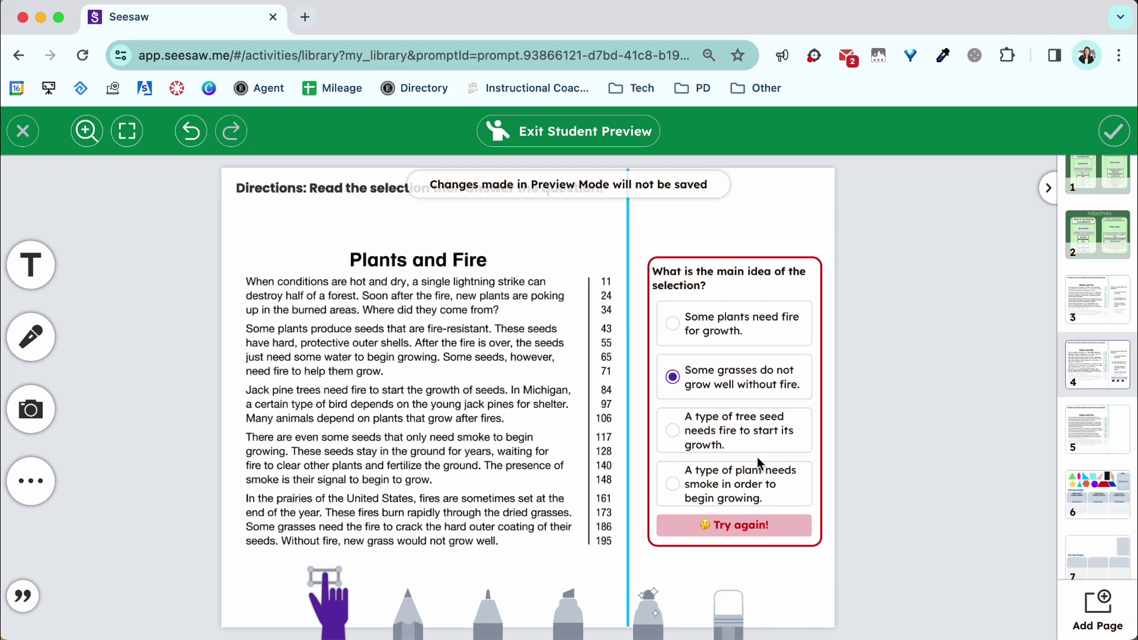
click(756, 439)
click(755, 524)
click(756, 487)
click(752, 524)
click(740, 329)
click(745, 527)
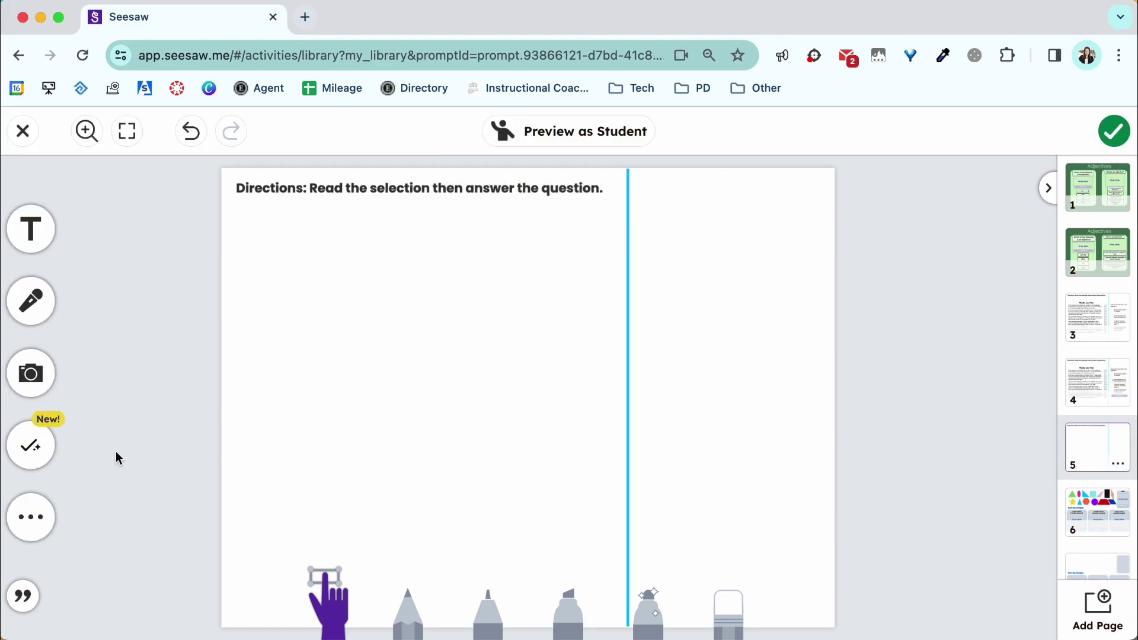
Upload the "Plants and Fire" passage image from the Desktop to page 5 and enlarge it to fill the area under the directions.
click(30, 373)
click(167, 373)
click(175, 373)
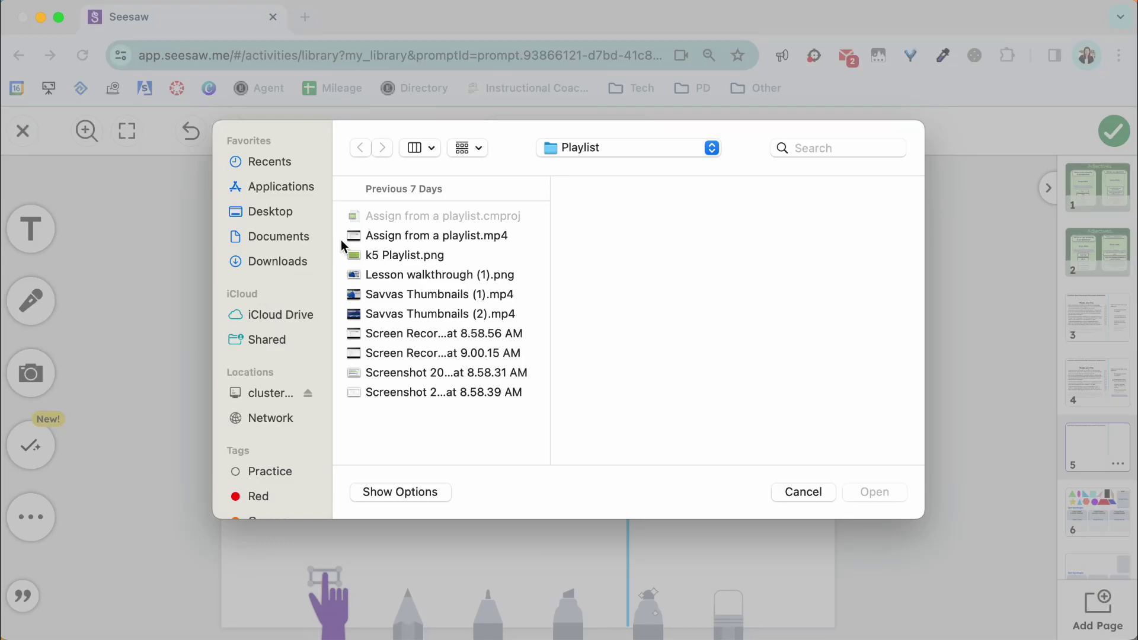
click(270, 211)
click(407, 315)
double_click(406, 316)
drag(473, 369, 304, 302)
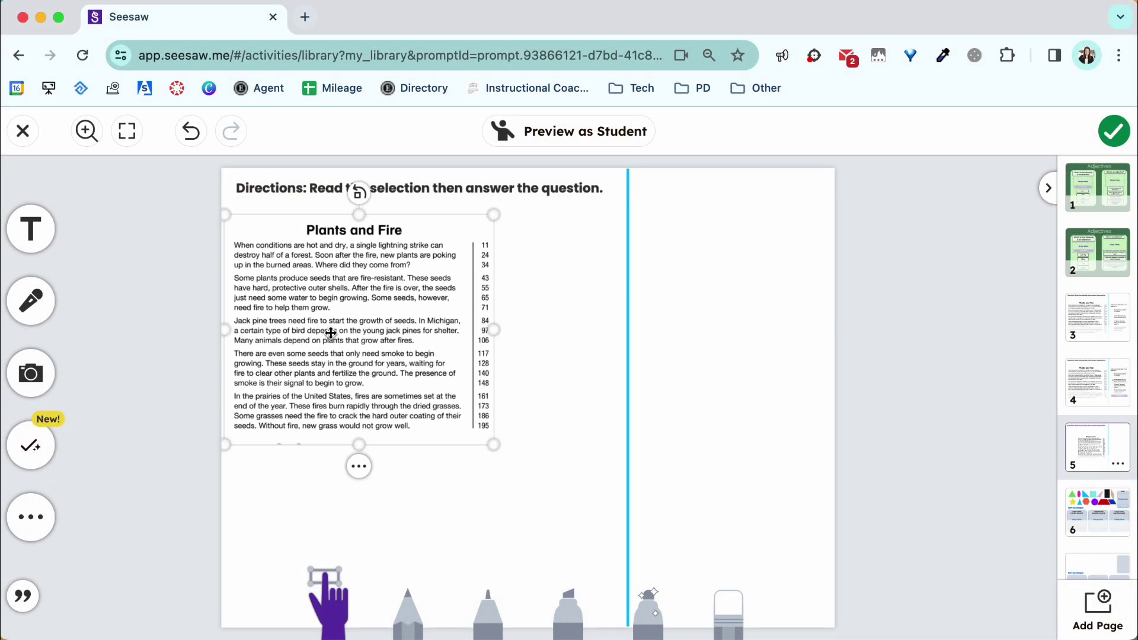
mouse_move(492, 444)
mouse_down()
mouse_move(605, 543)
mouse_move(473, 456)
mouse_up()
Start a Classic multiple-choice question in Practice Mode asking "What is the main idea of the selection?".
click(31, 445)
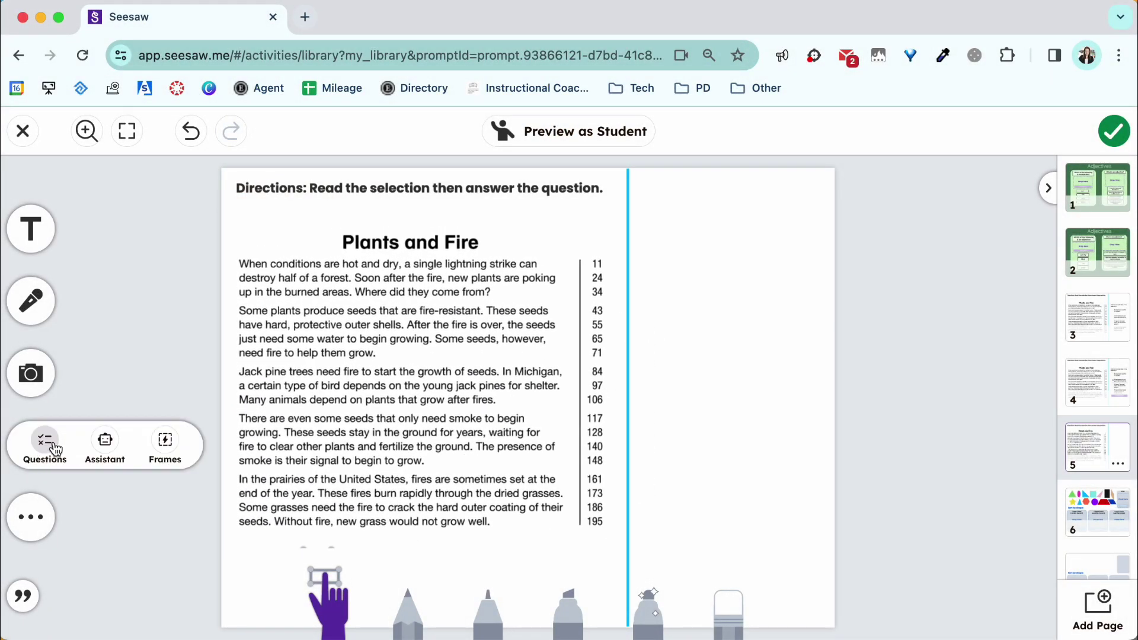
click(55, 450)
click(663, 241)
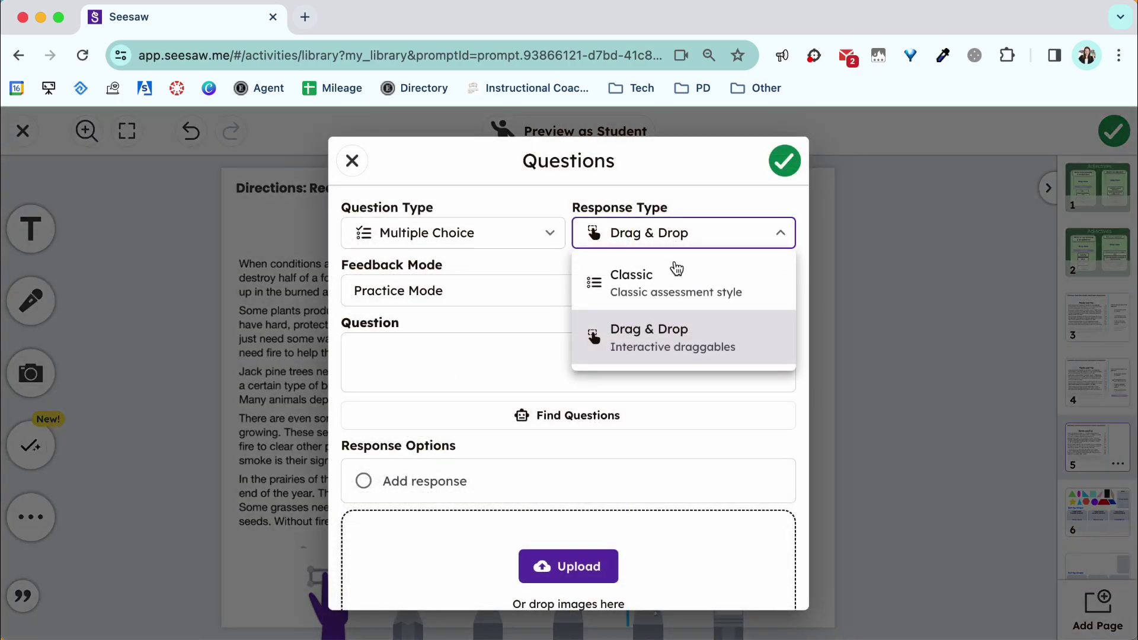
click(676, 275)
click(671, 296)
click(569, 343)
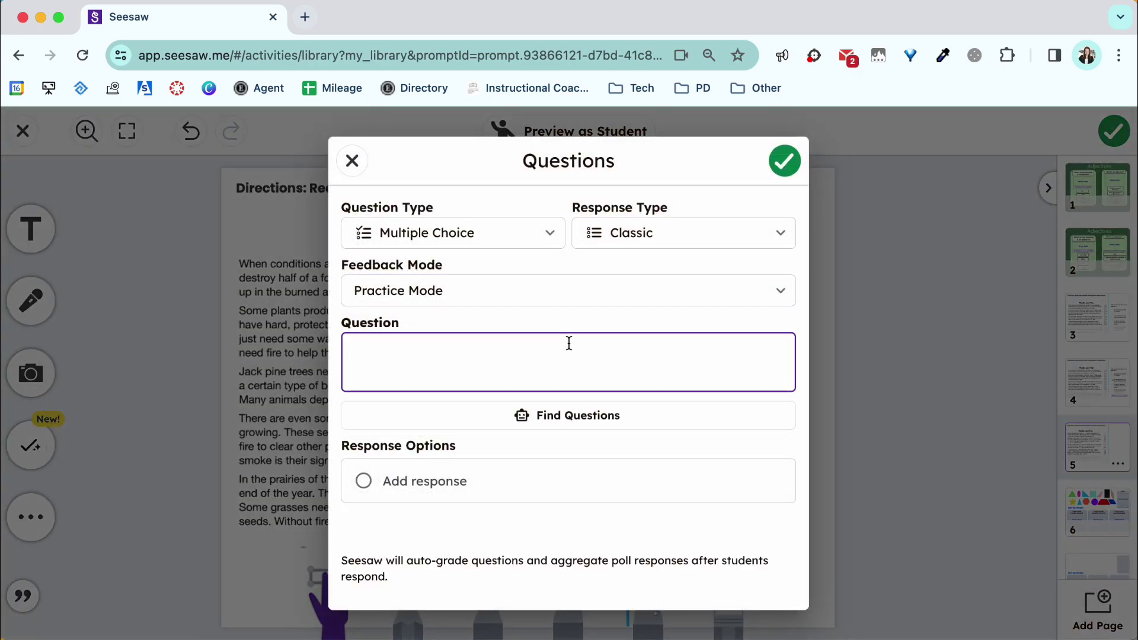
text(What is the main idea of the selection?)
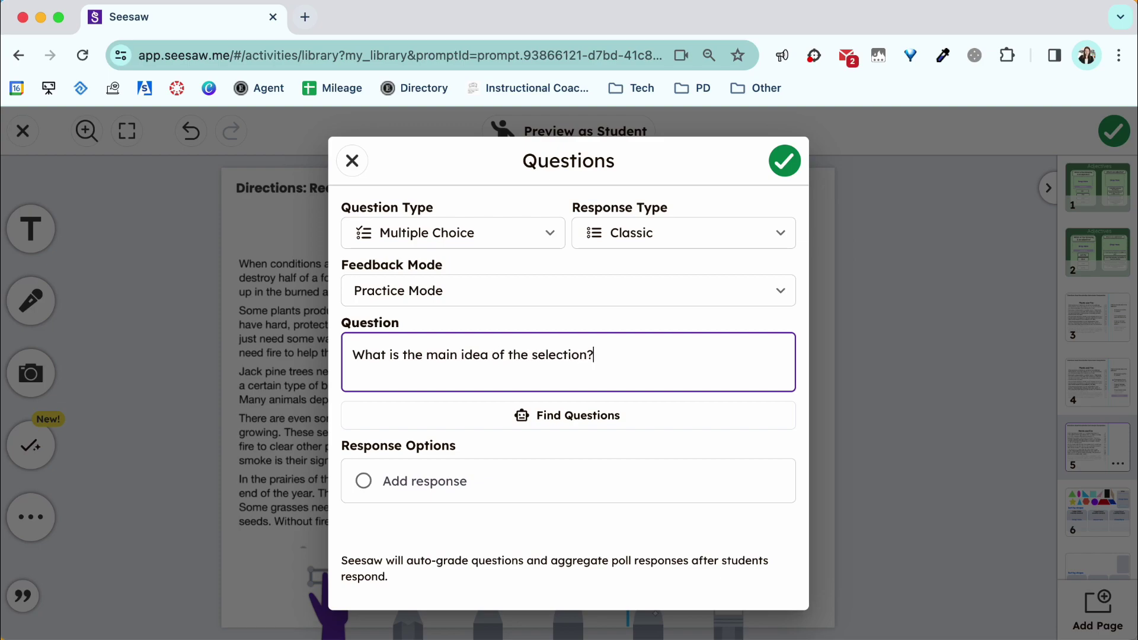
Add the response options "Some plants need fire for growth." and "Some grasses do not grow well without fire.".
click(414, 481)
text(Some plants need fire for growth.)
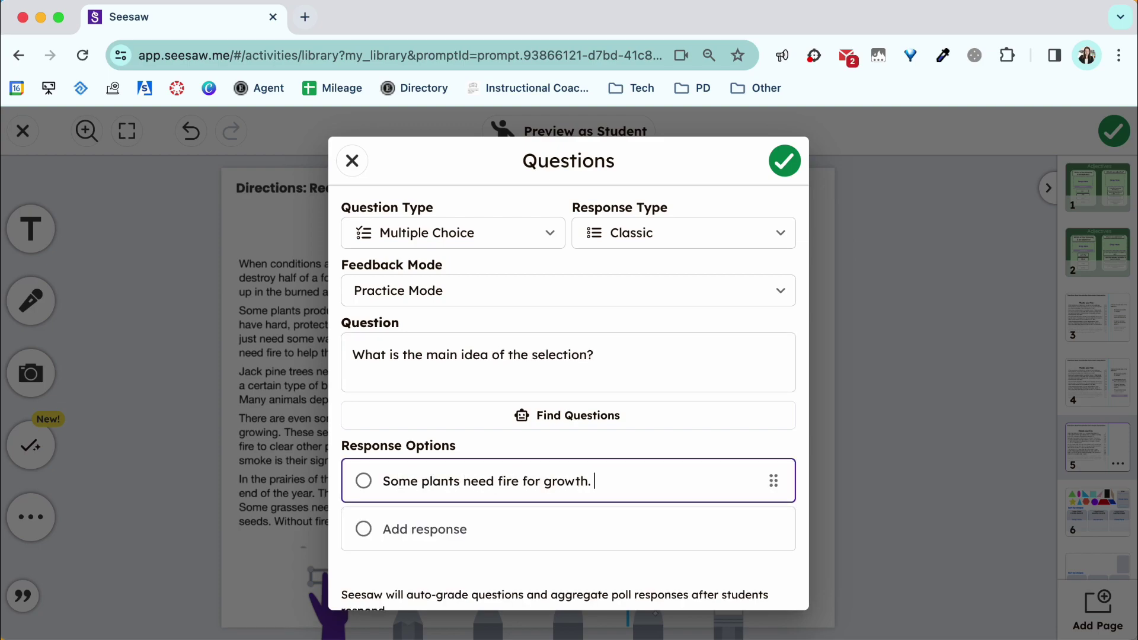
click(394, 528)
text(Some grasses do not grow well without fire.)
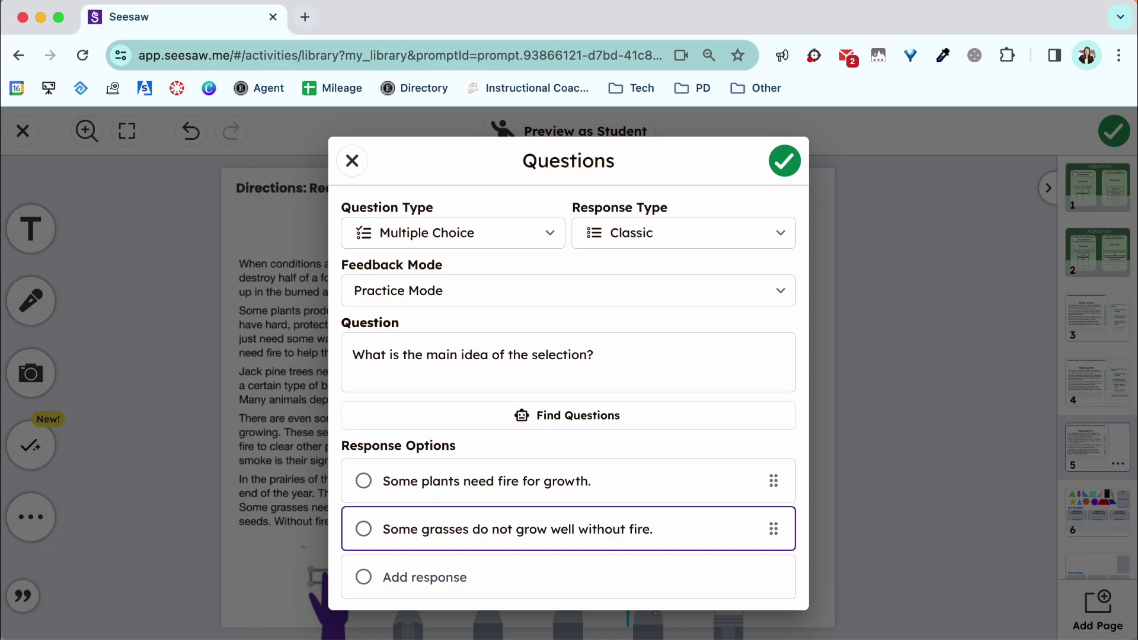
Add responses "A type of tree seen needs fire to start its growth." and "A type of plant needs smoke in order to begin growing.".
click(406, 583)
text(A type of tree seen needs fire)
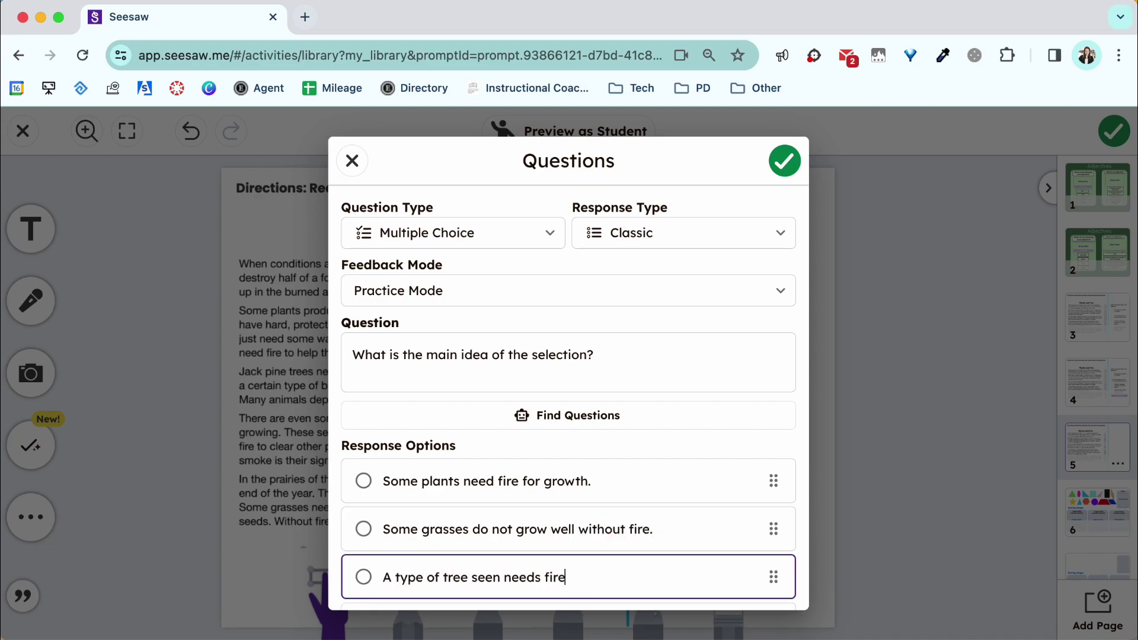
text(.)
scroll(406, 584, down, 2)
click(381, 507)
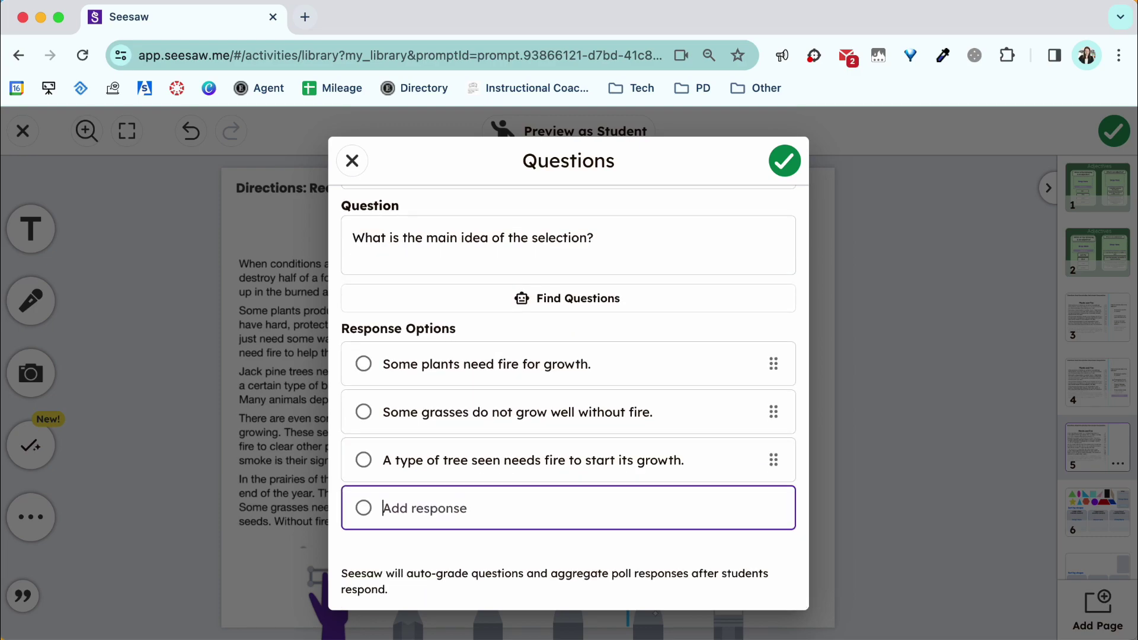
text(A trye)
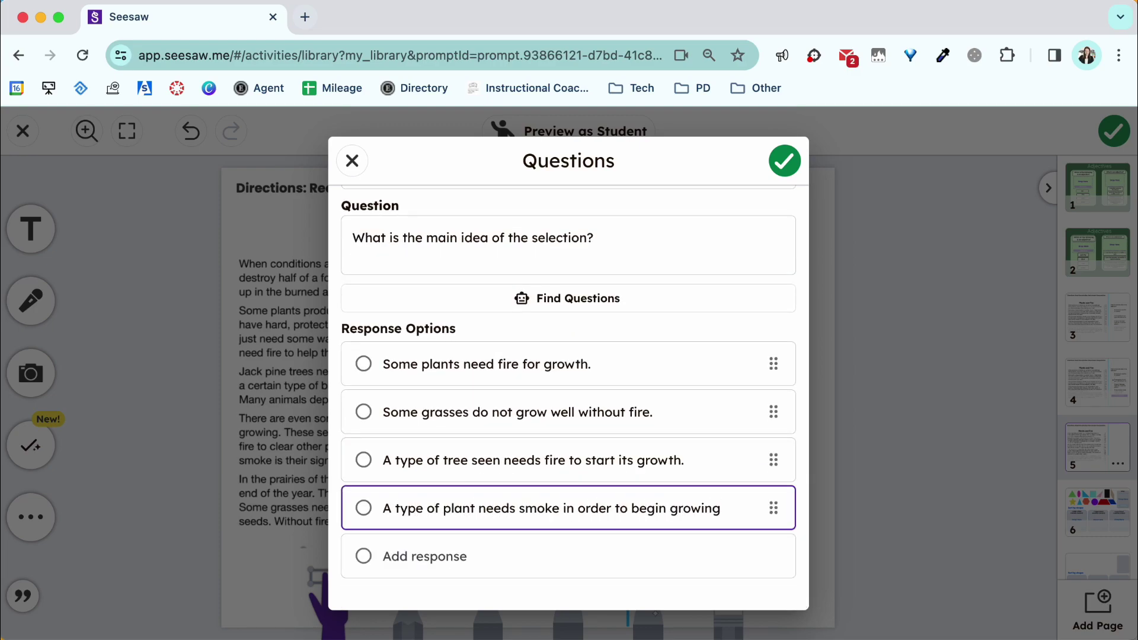
text(.)
Mark "Some plants need fire for growth." as correct, insert the question, and fit it into the narrow column beside the passage.
click(363, 363)
click(777, 169)
click(656, 394)
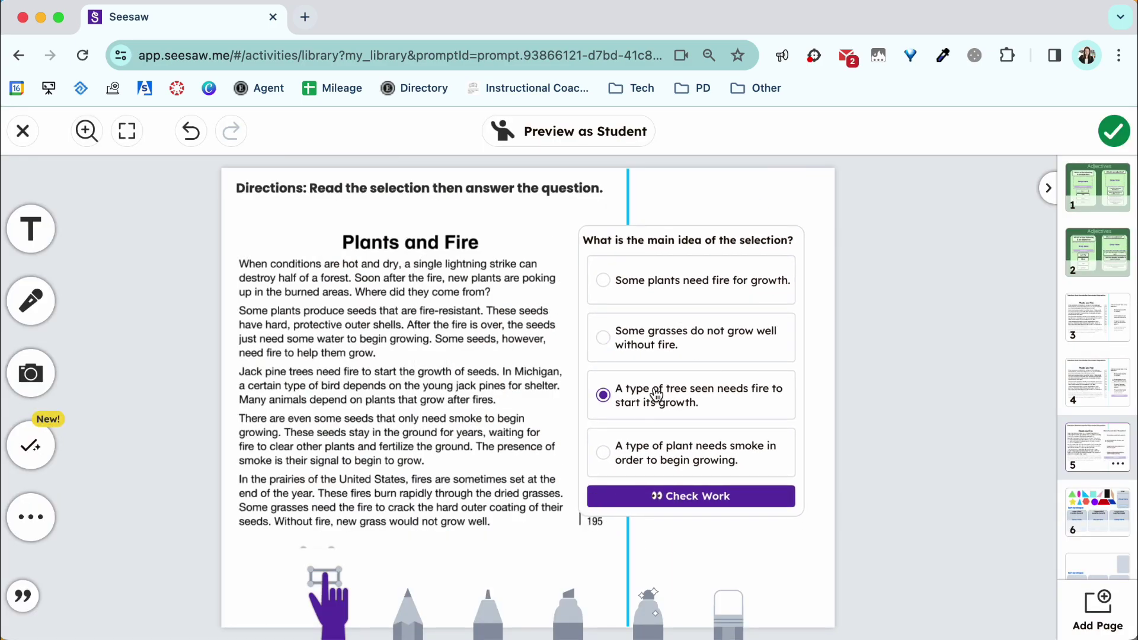
click(718, 294)
drag(772, 457, 793, 474)
drag(828, 536, 796, 564)
drag(711, 444, 747, 436)
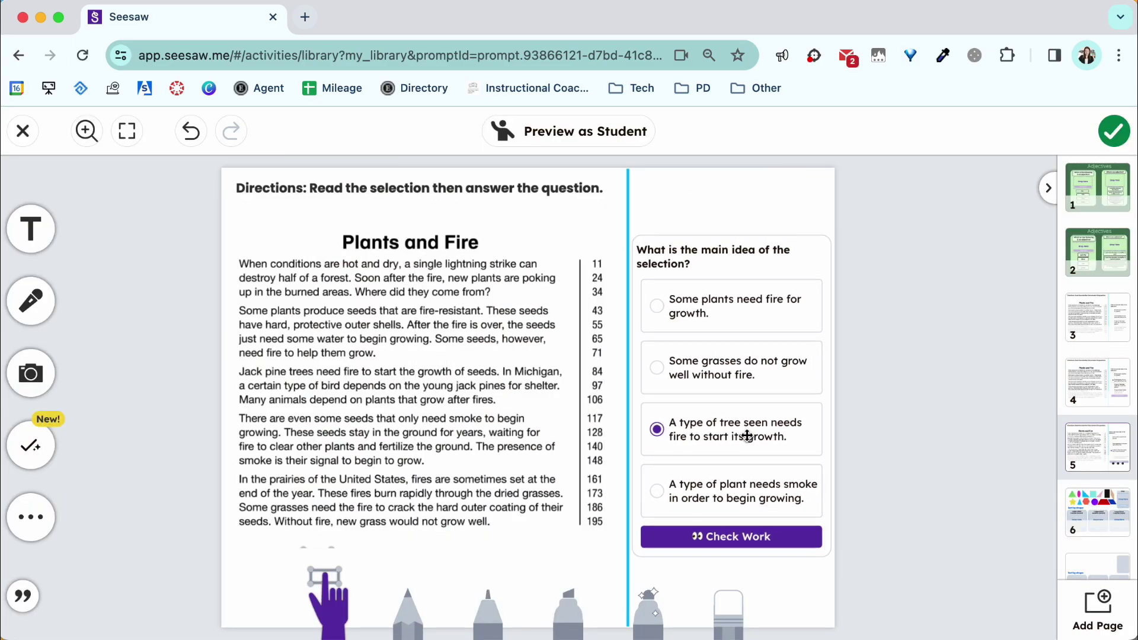
Preview page 6 as a student, sort the oval and circle into the 0 edges box, and check the work.
click(1112, 131)
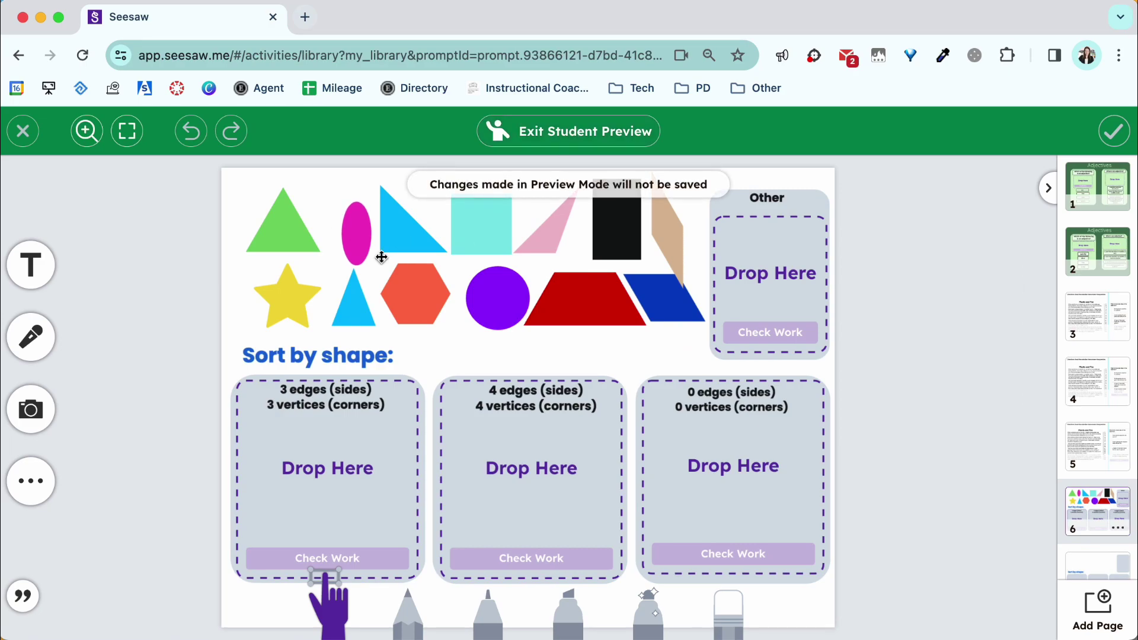
drag(356, 232, 686, 484)
drag(497, 297, 748, 471)
click(770, 557)
Sort the trapezoid, parallelograms, rectangle and square into the 4 edges box, checking the work, and put the pink triangle in the 3 edges box.
drag(585, 299, 477, 485)
drag(663, 298, 544, 436)
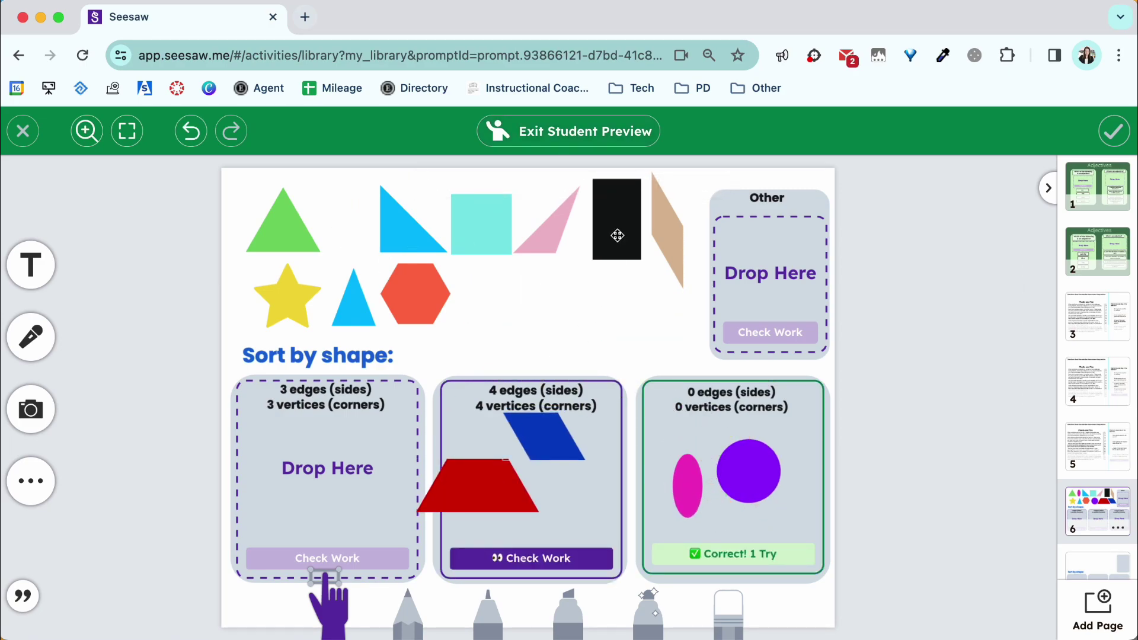
drag(617, 236, 534, 480)
click(539, 558)
drag(663, 237, 505, 486)
drag(554, 239, 314, 469)
click(569, 557)
drag(481, 224, 565, 498)
click(531, 557)
Sort the hexagon and star into Other and the remaining triangles into the 3 edges box, check both, and exit the student preview.
drag(393, 297, 746, 287)
drag(287, 295, 753, 248)
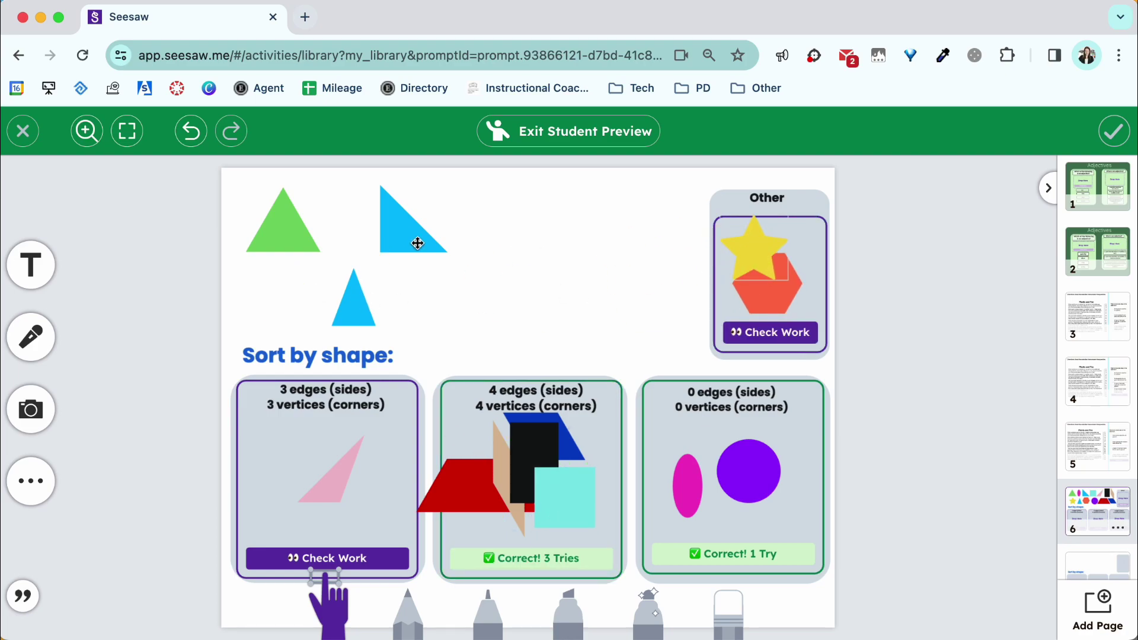
drag(417, 243, 296, 483)
drag(355, 308, 377, 524)
drag(306, 246, 345, 482)
click(327, 557)
click(809, 337)
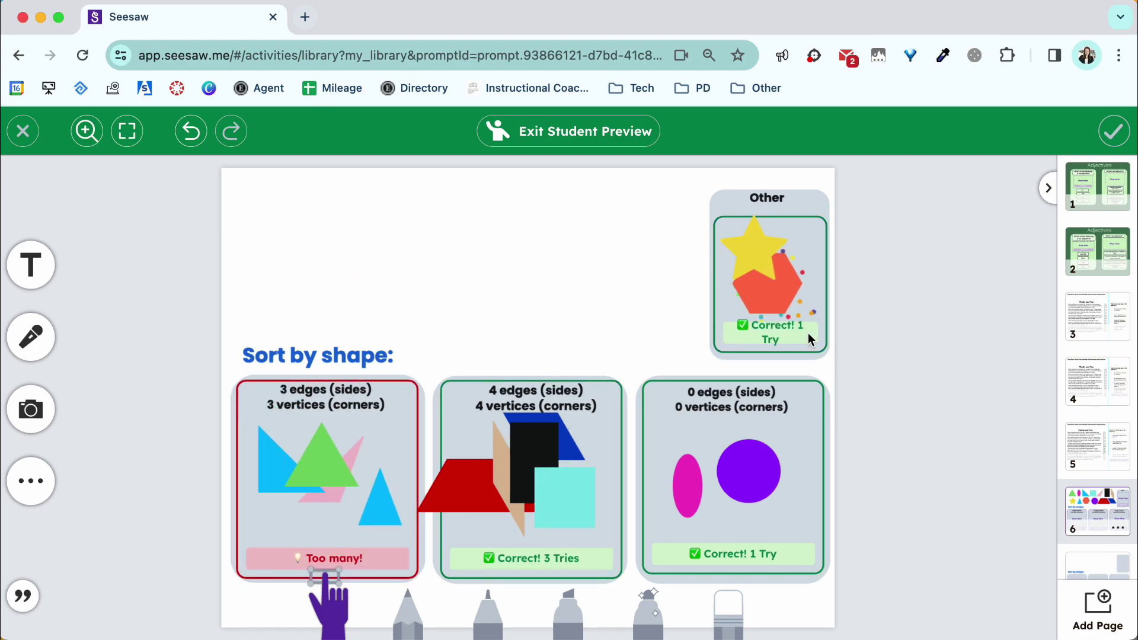
click(564, 131)
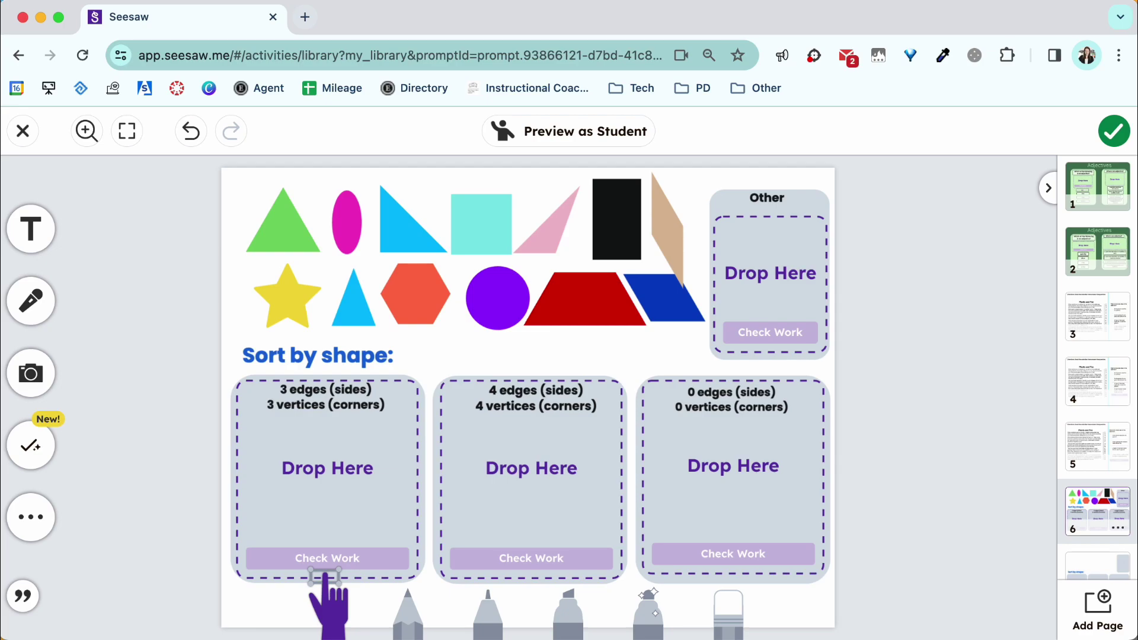
Insert a heart, star, circle, square, parallelogram, trapezoid, hexagon and four different triangles on page 7.
click(31, 516)
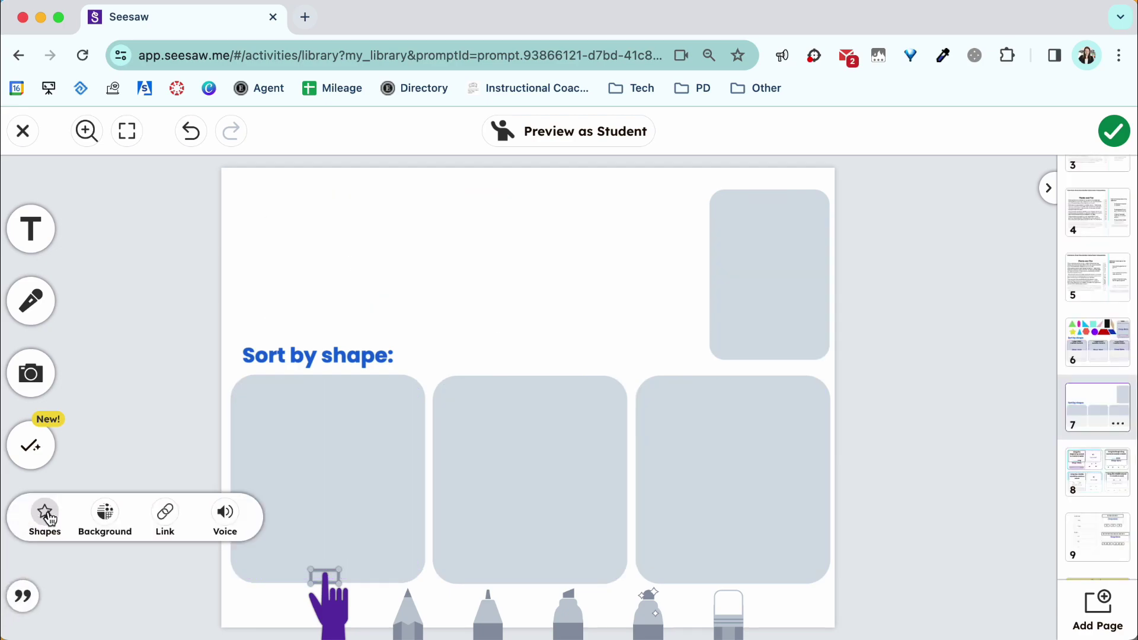
click(46, 517)
click(479, 445)
click(576, 446)
click(873, 457)
click(479, 542)
click(576, 543)
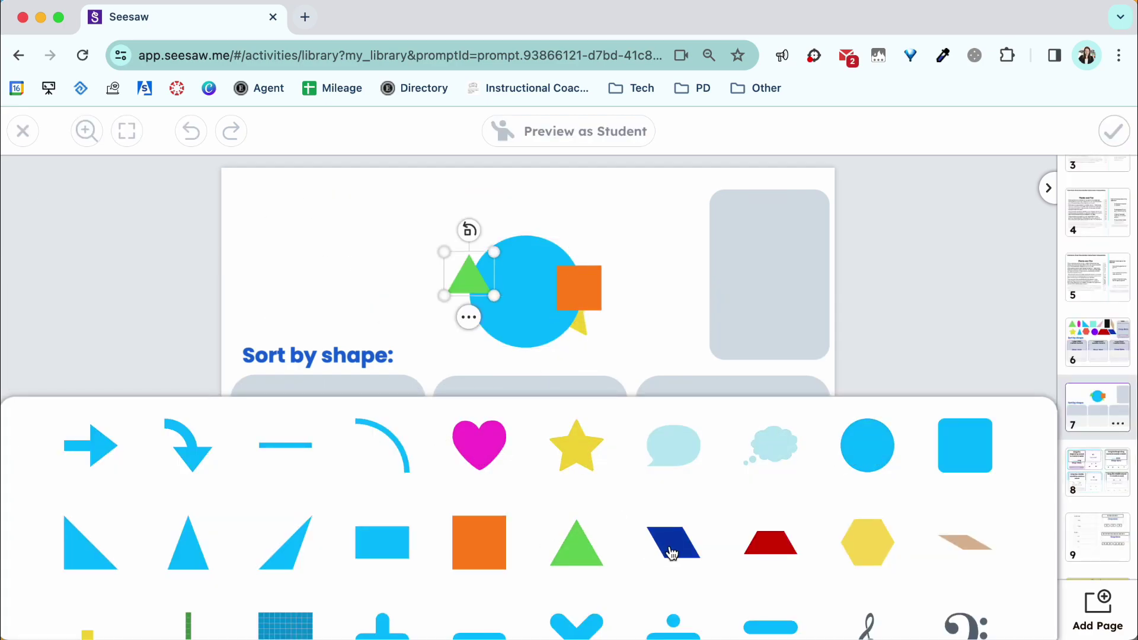
click(770, 542)
click(867, 542)
click(285, 548)
click(191, 548)
click(86, 548)
click(211, 221)
Spread the inserted shapes out in two rows in the blank area above the three large sorting boxes.
drag(468, 278, 266, 208)
drag(574, 303, 256, 290)
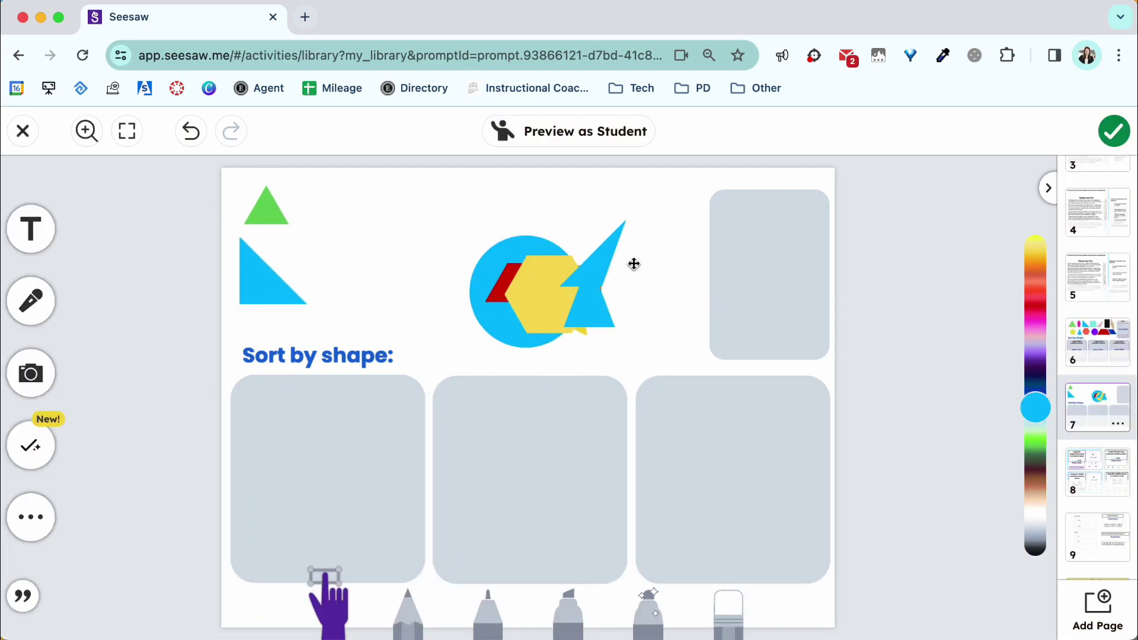
drag(634, 264, 652, 228)
drag(589, 309, 330, 234)
drag(530, 277, 412, 206)
drag(509, 284, 372, 301)
drag(578, 290, 581, 202)
drag(581, 325, 681, 320)
drag(542, 301, 594, 318)
drag(582, 347, 536, 311)
drag(510, 255, 519, 200)
drag(510, 297, 516, 303)
drag(646, 222, 656, 226)
drag(583, 203, 592, 213)
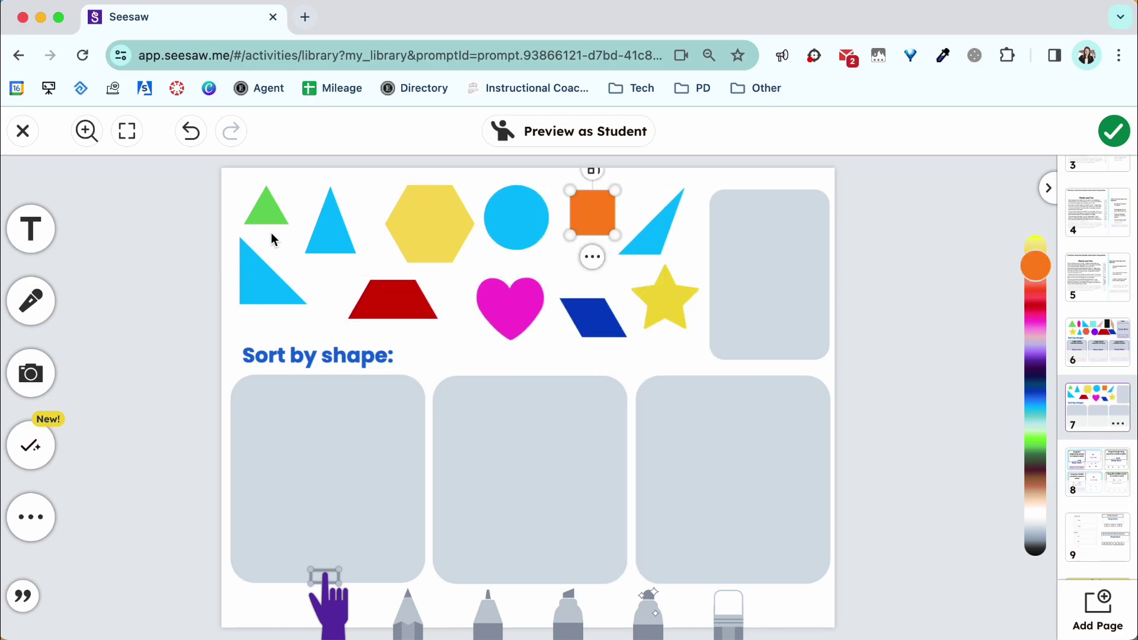
Make the green triangle the correct response to a new question reading "3 edges" and "3 vertices" on two lines.
click(264, 215)
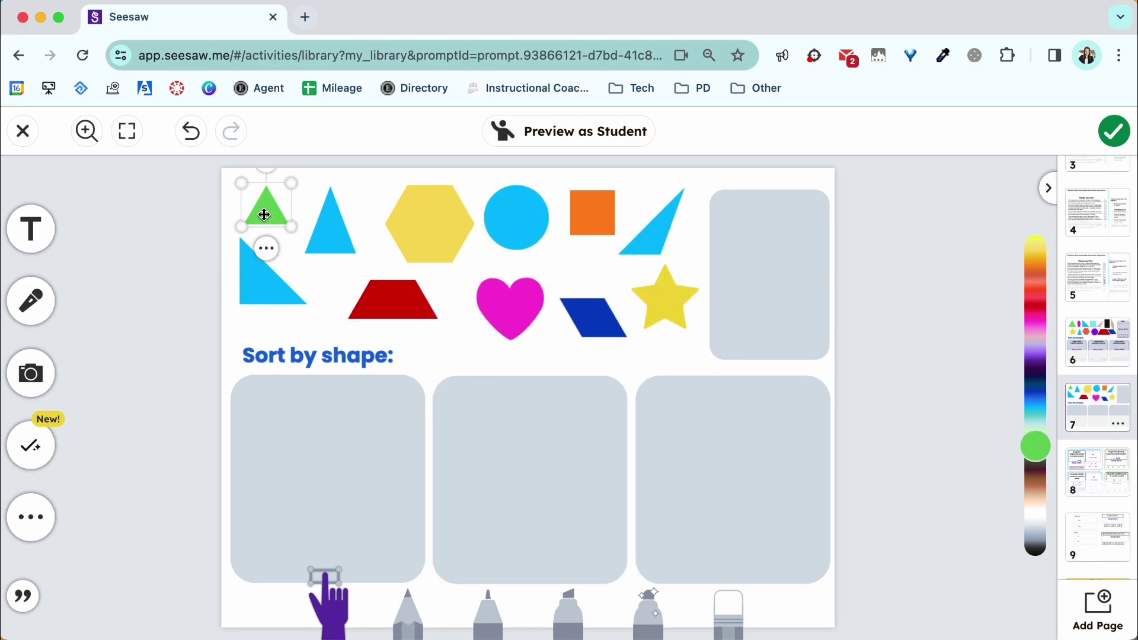
click(267, 248)
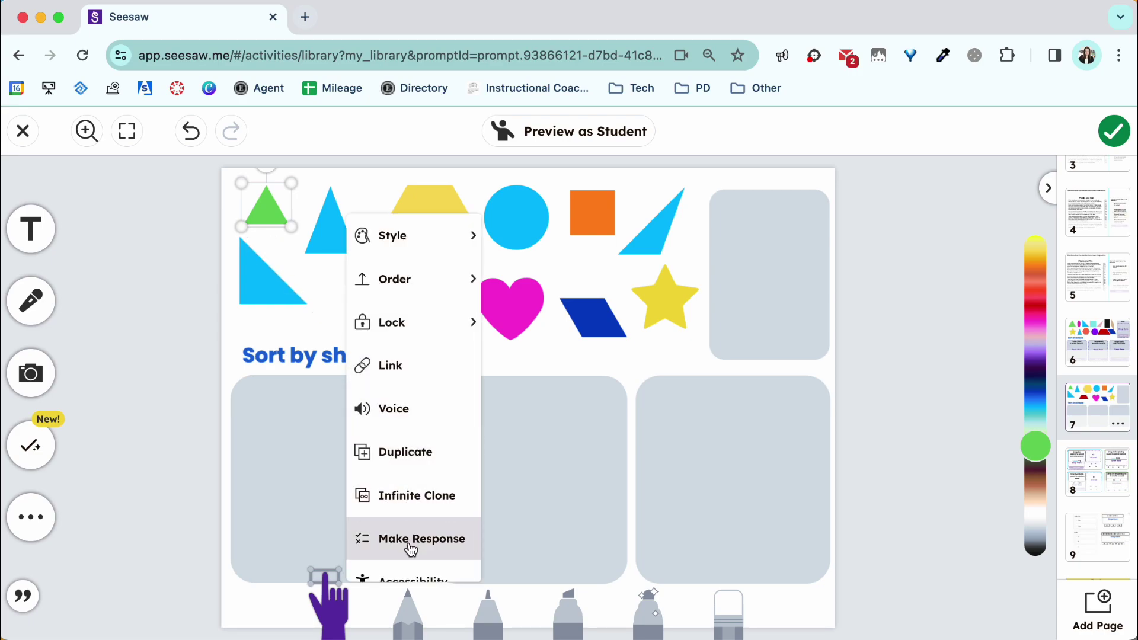
click(411, 539)
click(510, 359)
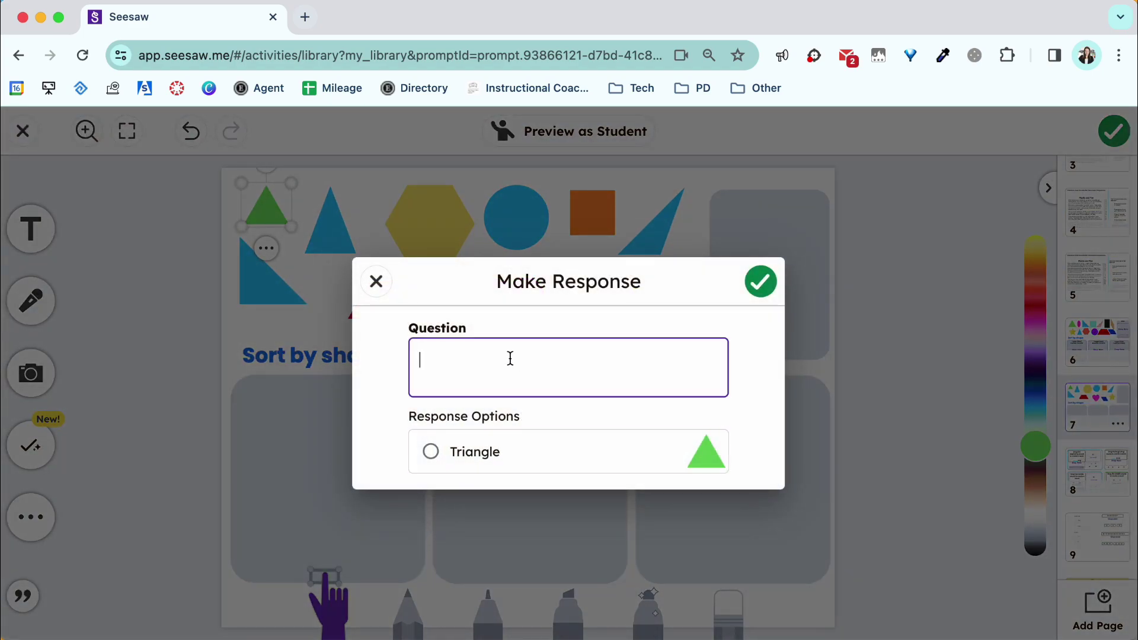
text(0 edges 0 vertices)
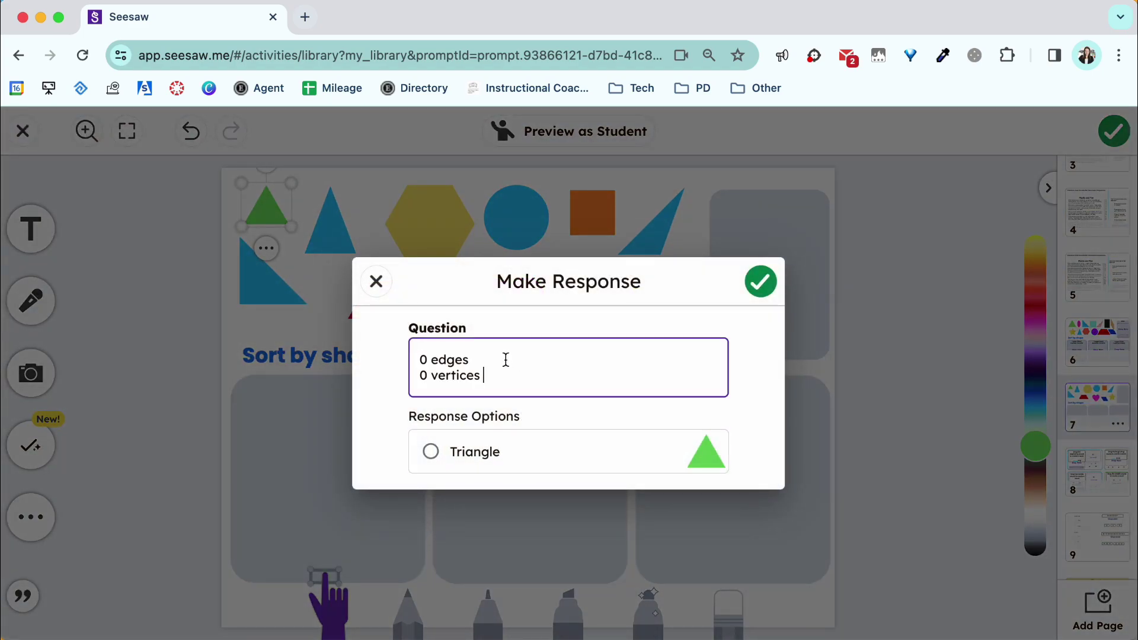
click(428, 359)
key(BackSpace)
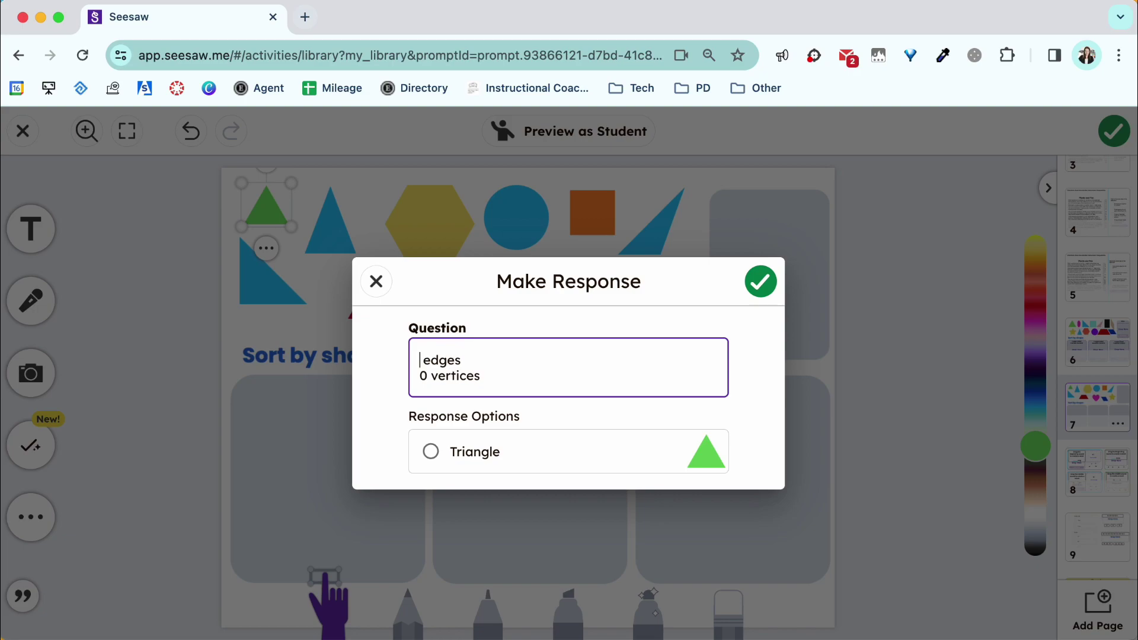
key(BackSpace)
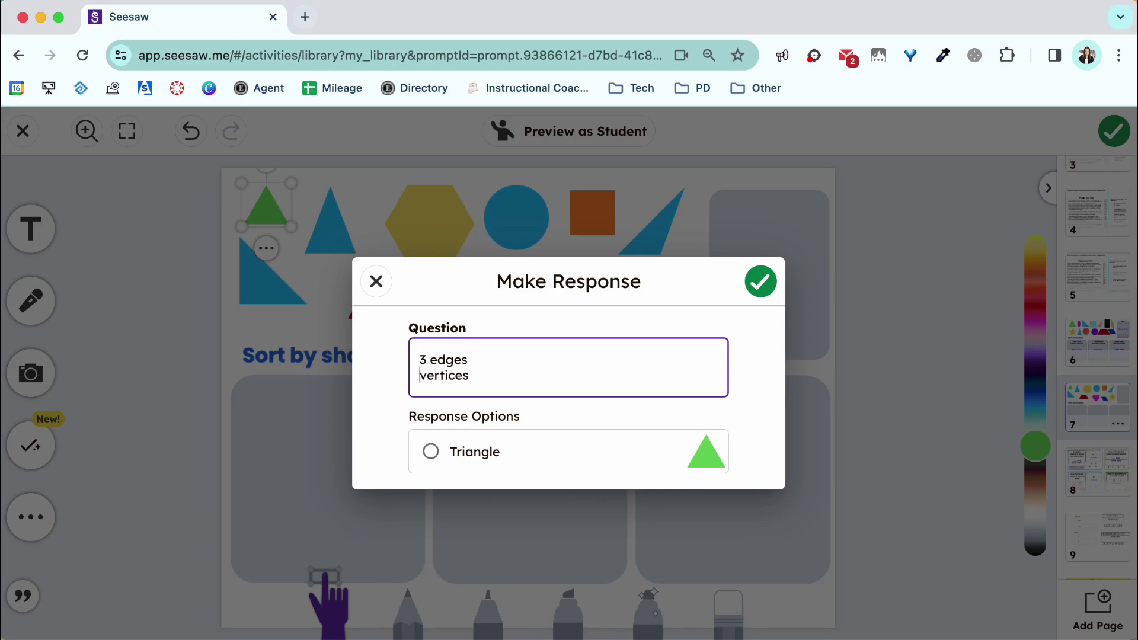
click(431, 452)
click(759, 281)
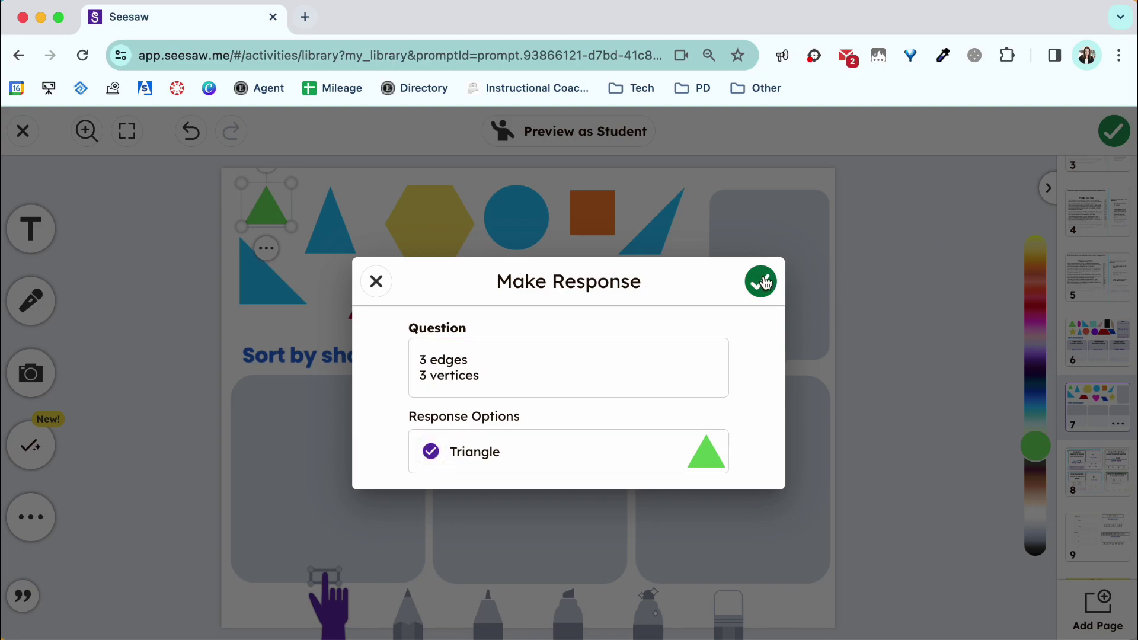
Place the "3 edges 3 vertices" label atop the first large sorting box and fit its drop zone below the label.
drag(351, 242, 272, 429)
drag(557, 452, 365, 440)
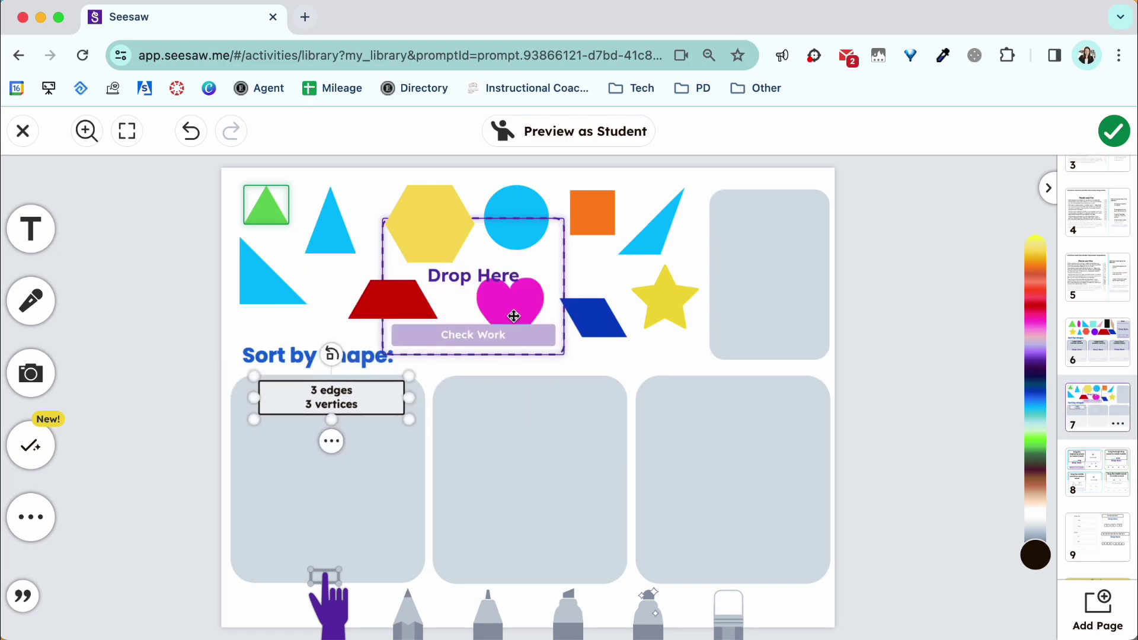
drag(532, 304, 388, 511)
Make the blue right triangle a correct response to the "3 edges 3 vertices" question.
click(257, 274)
click(328, 271)
click(416, 538)
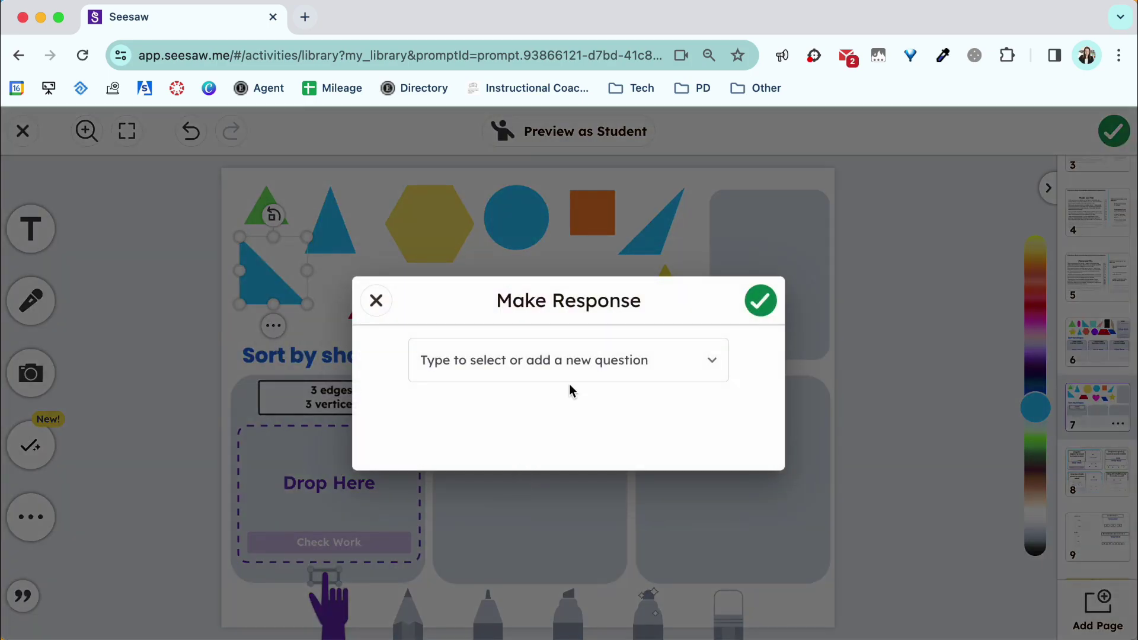
click(568, 360)
click(533, 407)
click(431, 458)
click(760, 275)
Make the tall blue isosceles triangle a correct response to the "3 edges 3 vertices" question.
click(330, 227)
click(377, 220)
click(428, 538)
click(505, 360)
click(505, 409)
click(431, 482)
click(760, 250)
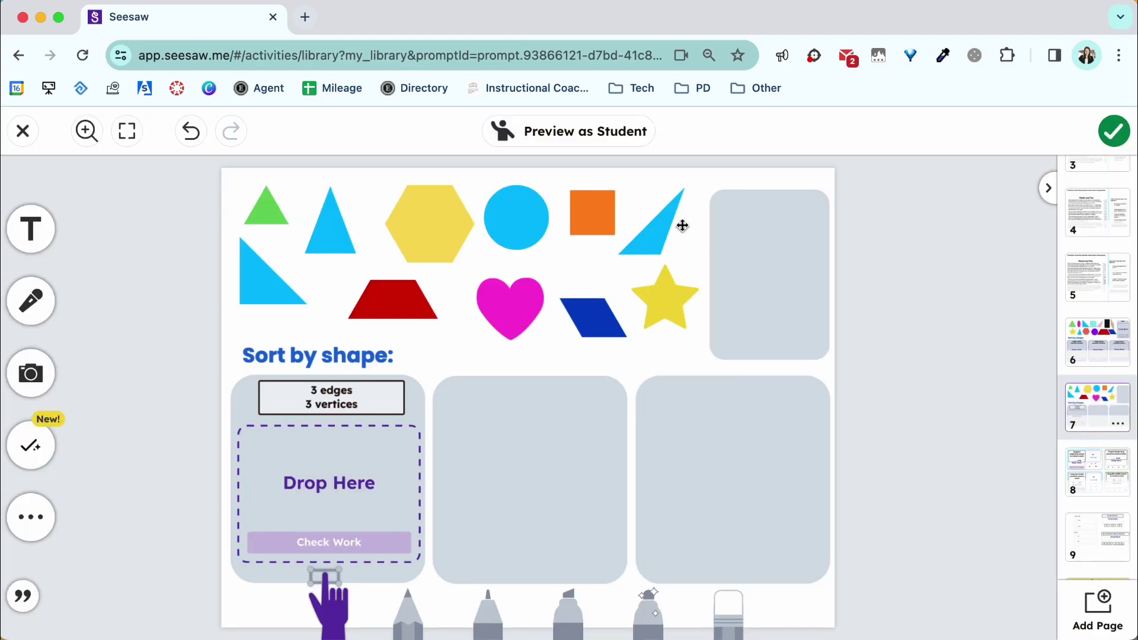
Make the slanted blue triangle beside the orange square a response to the "3 edges 3 vertices" question.
click(676, 216)
click(508, 538)
click(487, 358)
click(569, 386)
click(760, 234)
Make the yellow hexagon a response to a new question named "Other".
click(419, 221)
click(460, 274)
click(592, 317)
click(652, 357)
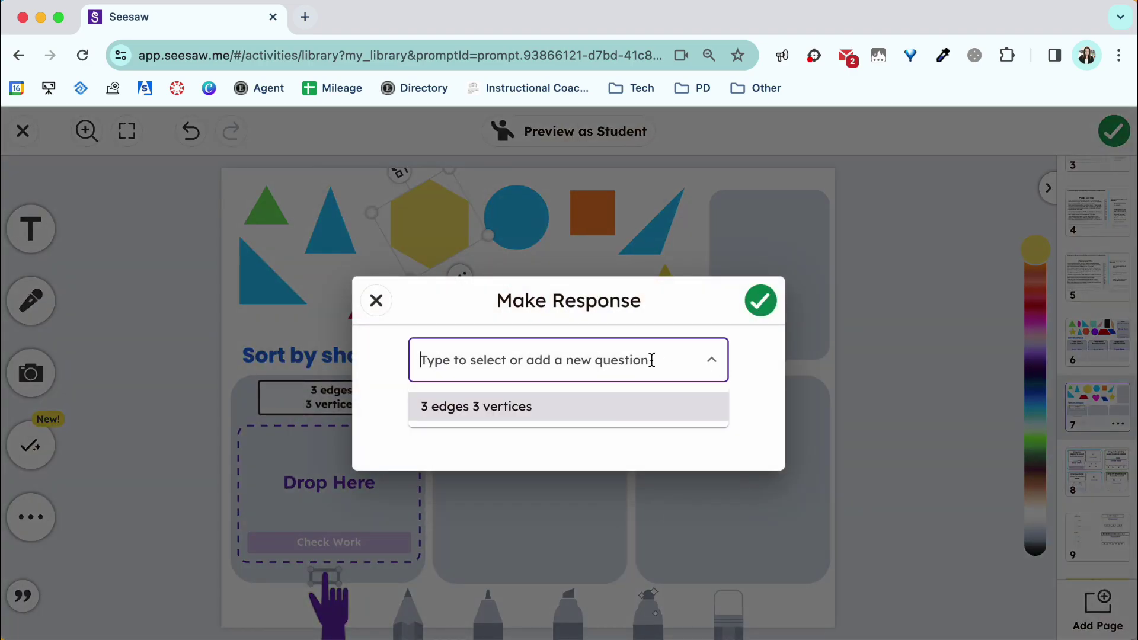
text(0 edges 0 vertices)
drag(581, 360, 231, 369)
text(Other)
click(715, 407)
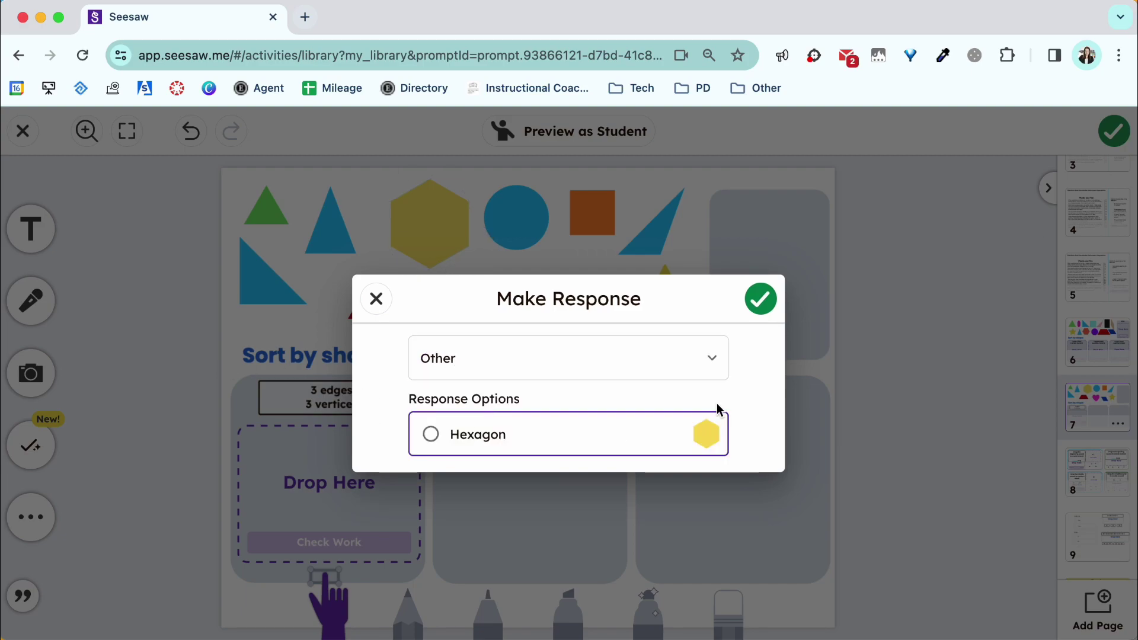
click(760, 300)
Resize and place the "Other" label and its drop zone in the small grey box beside the shapes.
drag(561, 234, 638, 226)
drag(487, 234, 681, 219)
drag(751, 202, 769, 195)
drag(584, 279, 742, 263)
drag(649, 282, 717, 282)
Make the pink heart a correct response to the "Other" question.
click(498, 309)
click(511, 362)
click(646, 536)
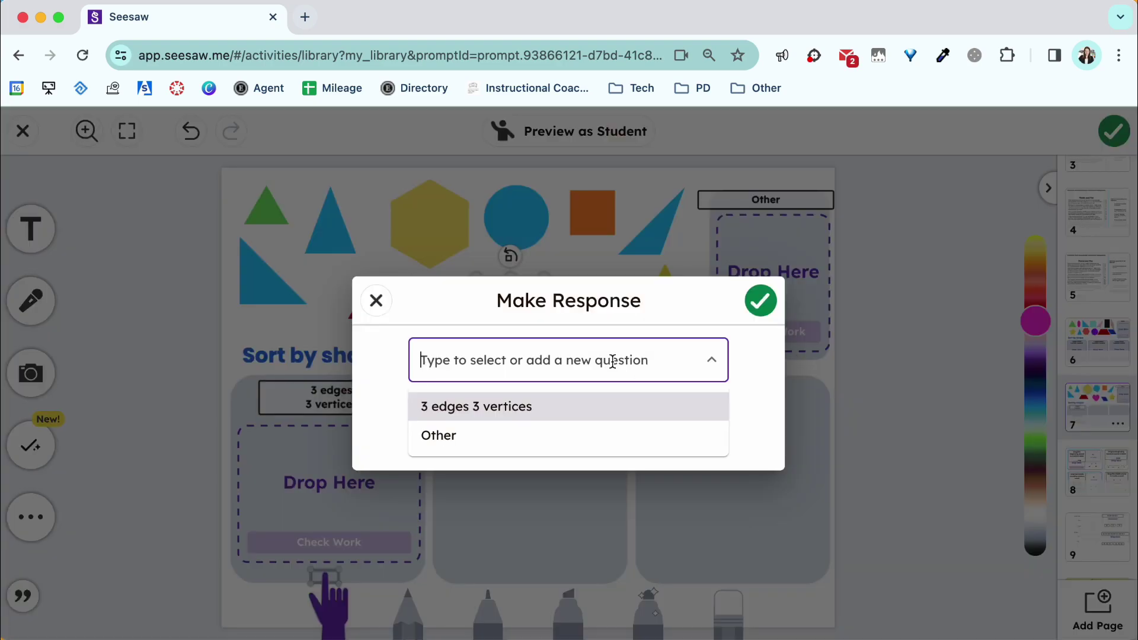
click(596, 435)
click(429, 456)
click(759, 276)
Make the yellow star a correct response to the "Other" question.
click(665, 299)
click(665, 352)
click(430, 482)
click(760, 251)
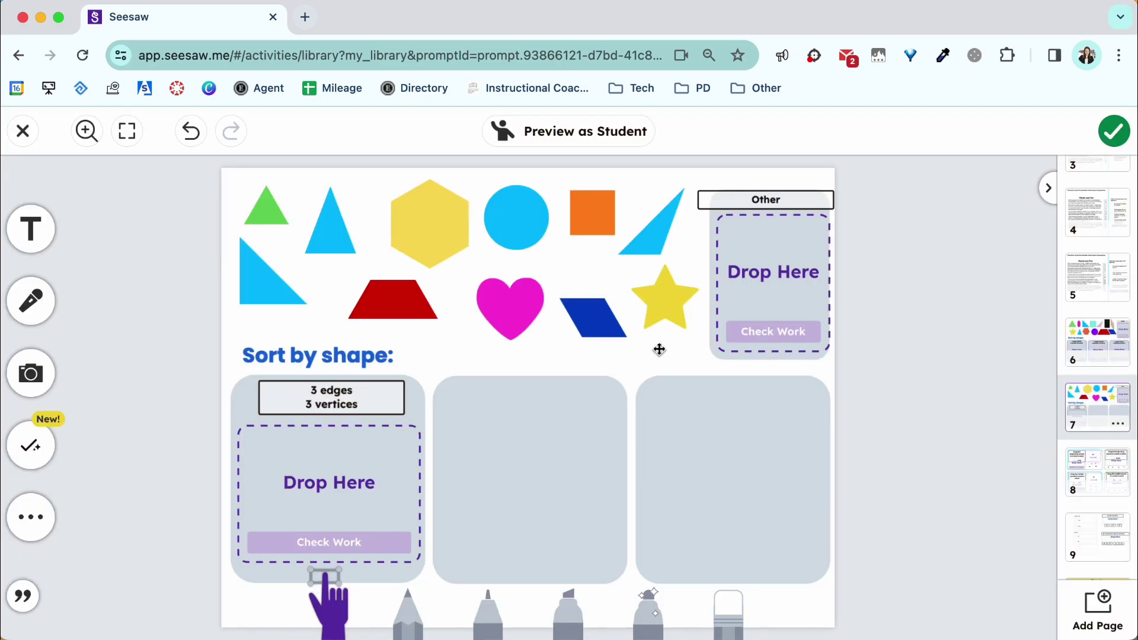
Make the orange square a response to a new question named "4 edges 4 vertices".
click(592, 212)
click(592, 256)
click(451, 538)
click(574, 359)
text(0 edges 0 vertices)
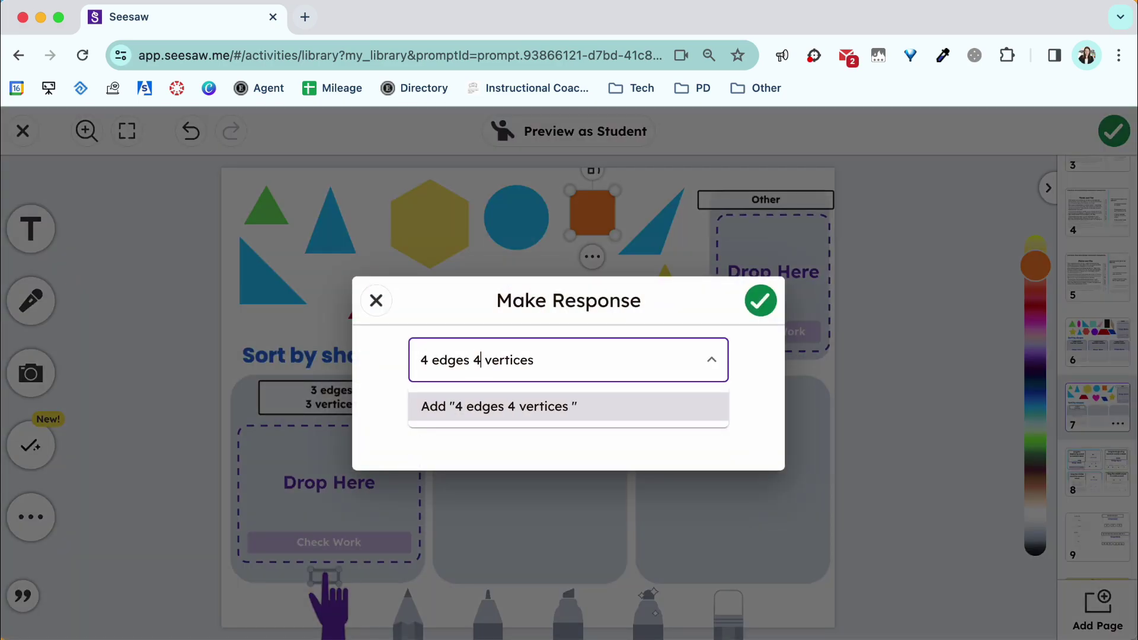
key(Return)
click(760, 300)
Place the "4 edges 4 vertices" label and drop zone in the middle sorting box and split the label text onto two lines.
drag(692, 235, 619, 415)
drag(582, 296, 575, 493)
click(640, 495)
click(409, 352)
key(Return)
click(784, 160)
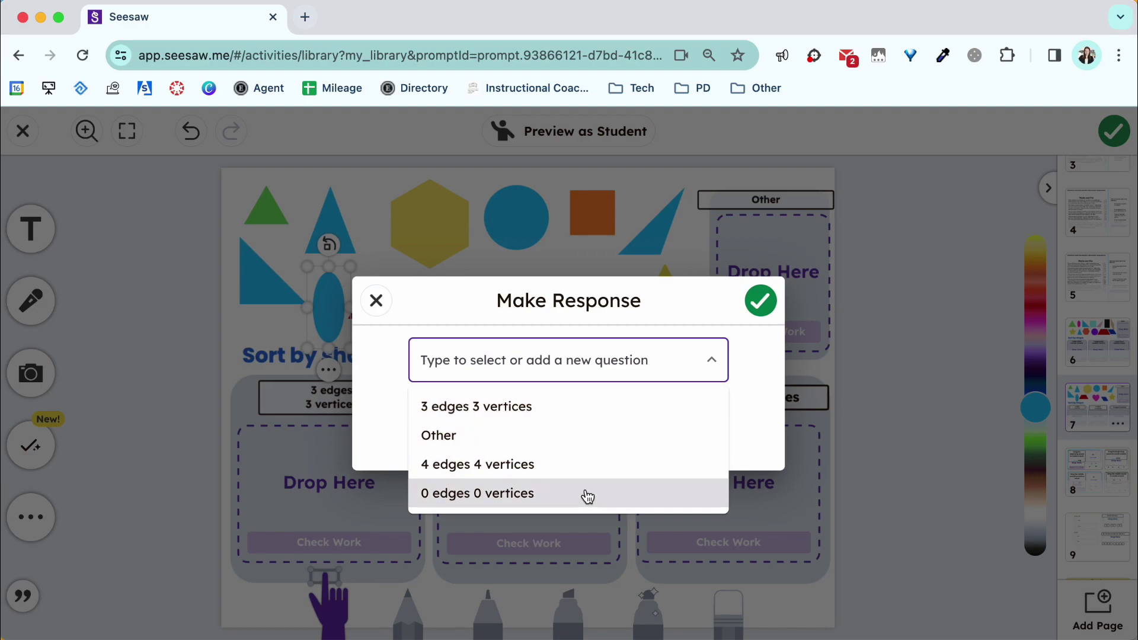
Assign the blue oval to the "0 edges 0 vertices" question, name the response "Oval" and mark it correct.
click(584, 493)
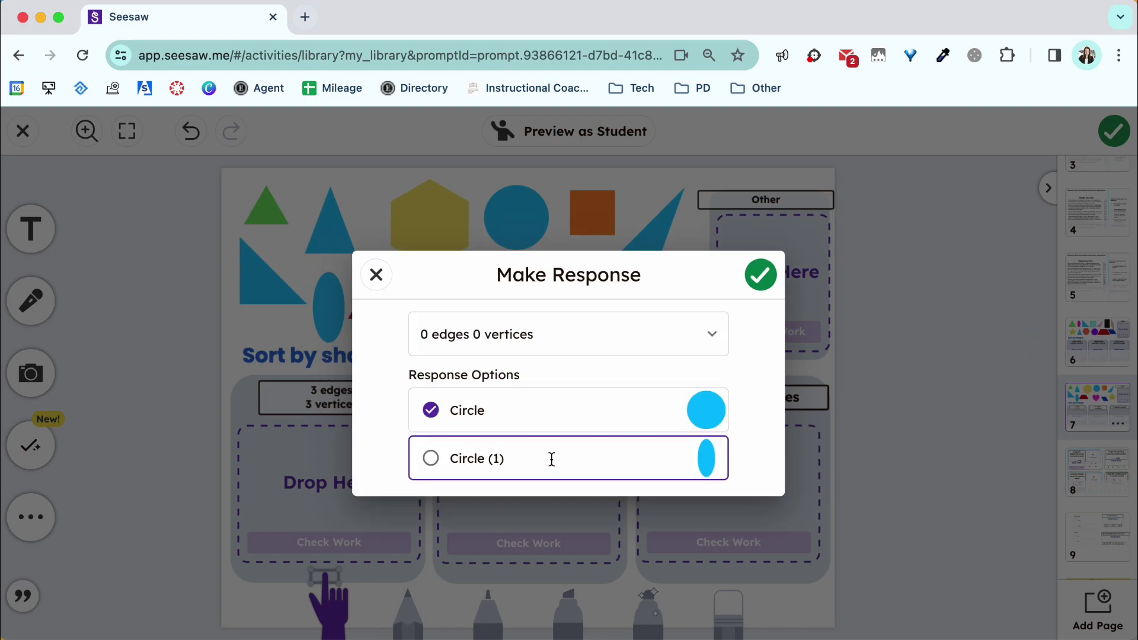
triple_click(551, 460)
text(Oval)
click(431, 458)
click(760, 275)
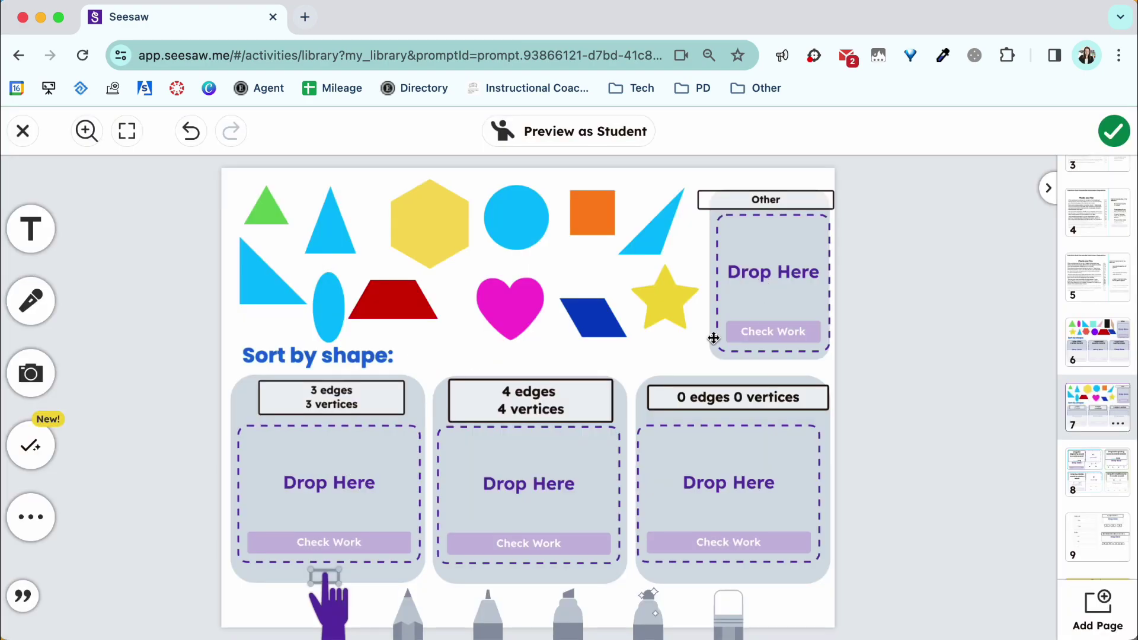
Preview page 7 as a student and sort every shape into its matching 3 edges, 4 edges, 0 edges or Other box.
click(586, 140)
drag(650, 242, 296, 474)
drag(664, 296, 779, 279)
drag(592, 317, 541, 471)
drag(510, 308, 778, 244)
drag(593, 215, 526, 483)
drag(516, 218, 755, 482)
drag(429, 224, 777, 282)
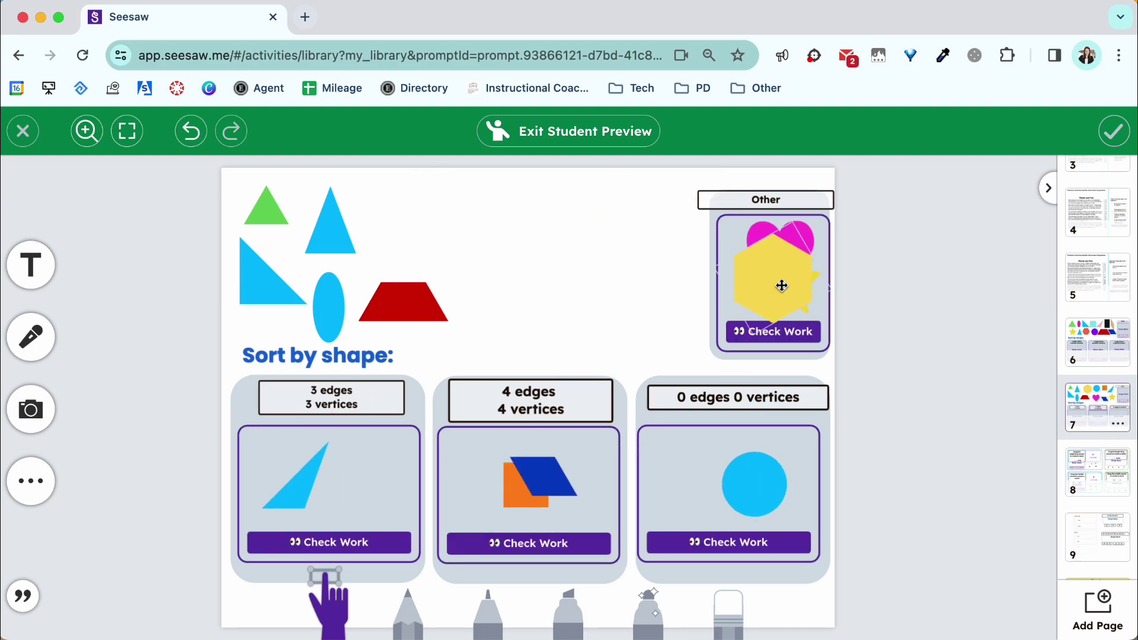
drag(403, 302, 511, 468)
drag(328, 307, 683, 472)
drag(244, 281, 311, 507)
drag(330, 231, 376, 483)
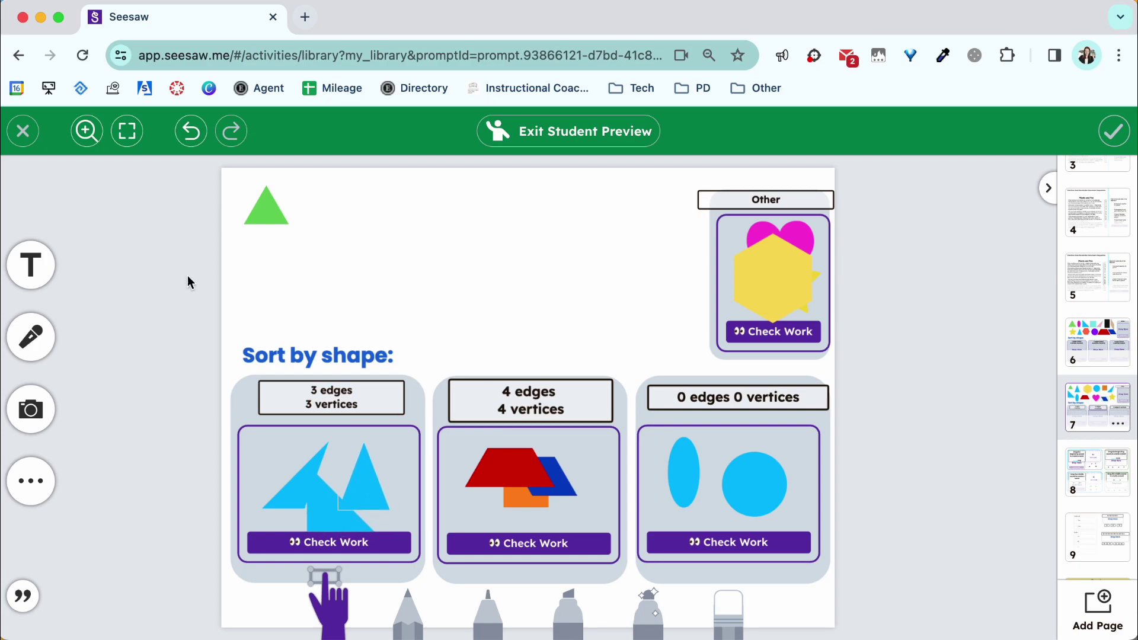
drag(266, 207, 287, 485)
Check the work in all four sorting boxes on page 7 and exit the student preview.
click(355, 542)
click(528, 543)
click(730, 549)
click(792, 333)
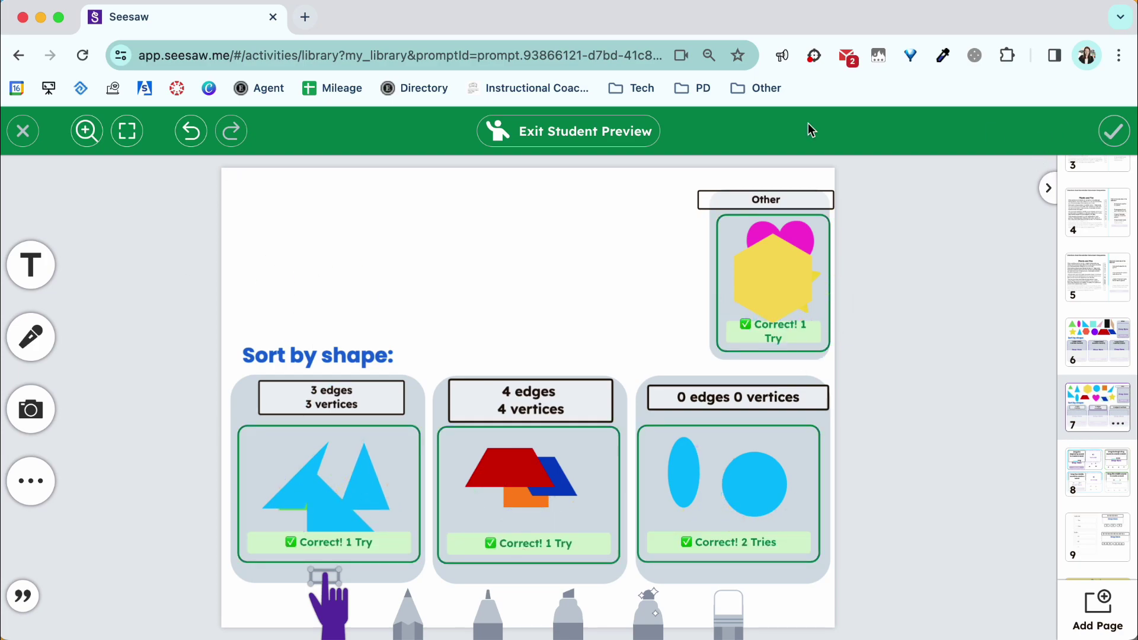
click(598, 134)
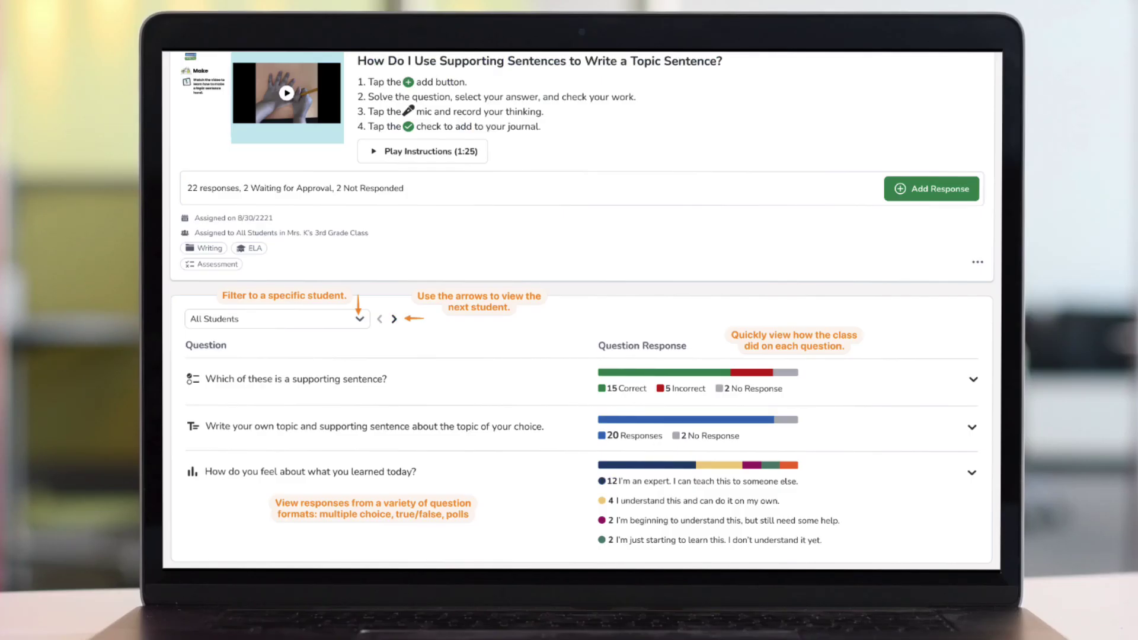